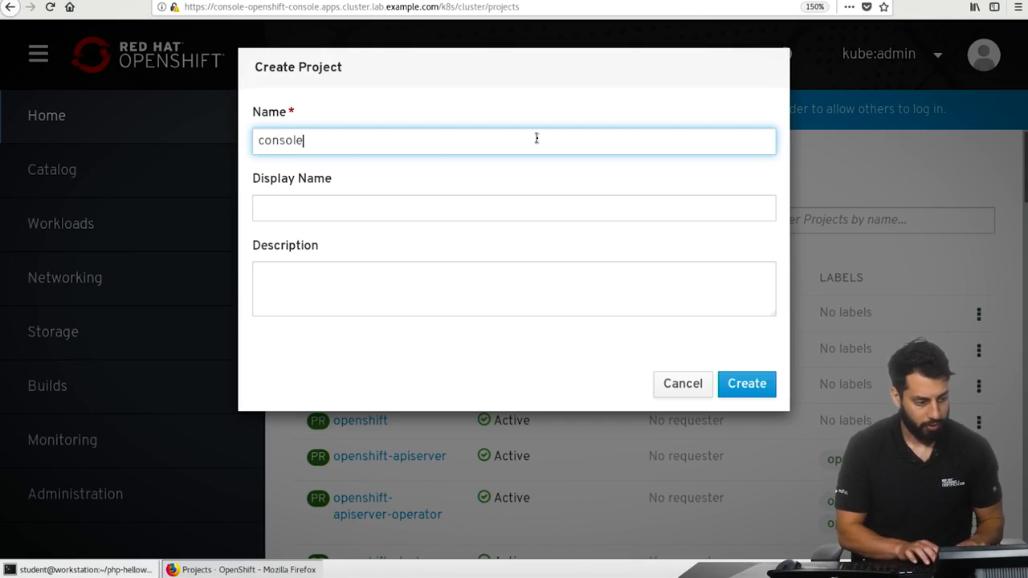
# Create the console project with the display name "Web Console App" and the description "A test app".
pyautogui.press('Tab')
pyautogui.write('Web Console App')
pyautogui.press('Tab')
pyautogui.write('A test app')
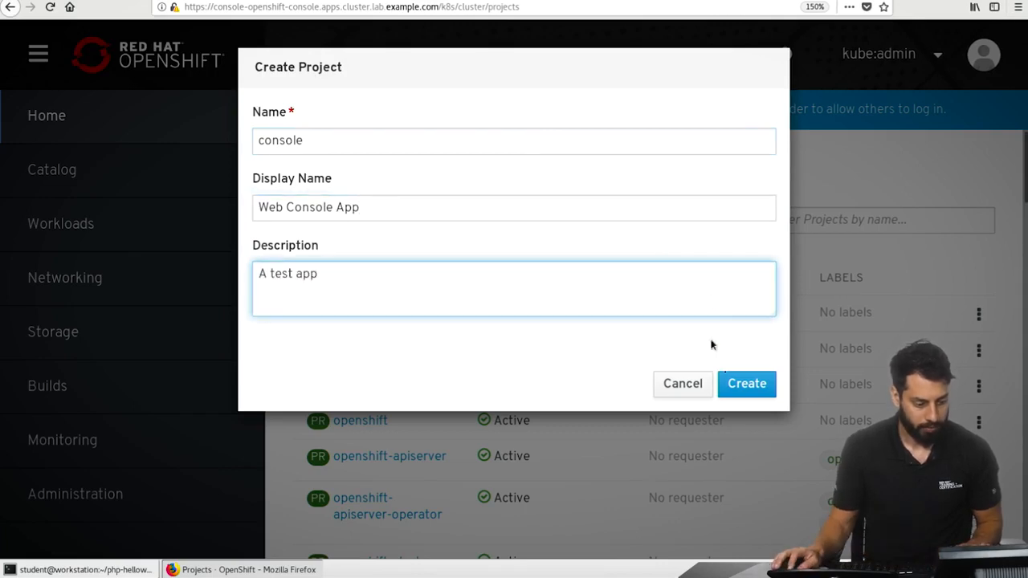
pyautogui.click(734, 389)
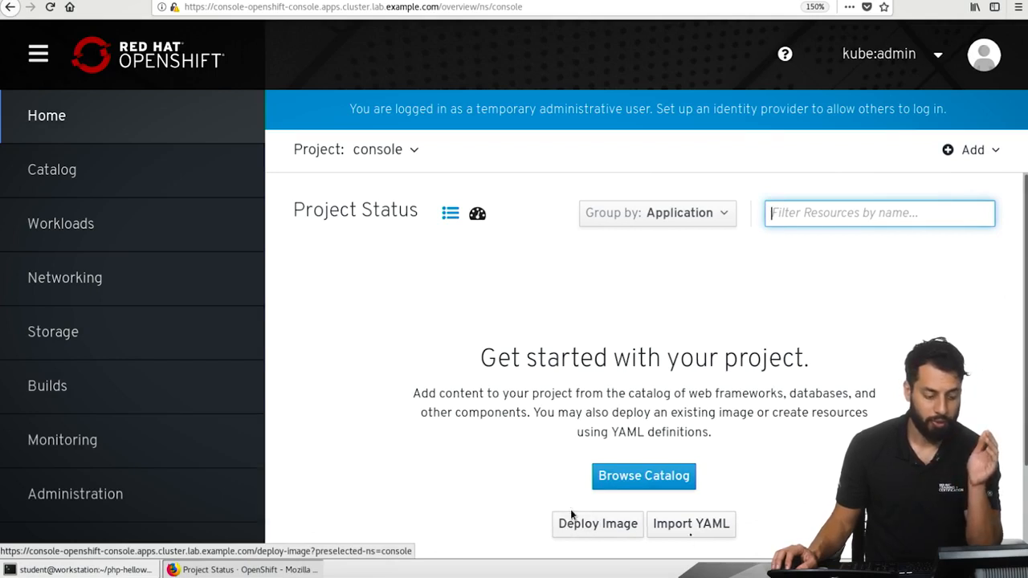
# Filter the developer catalog by "php" and start creating an application from the PHP builder.
pyautogui.click(672, 477)
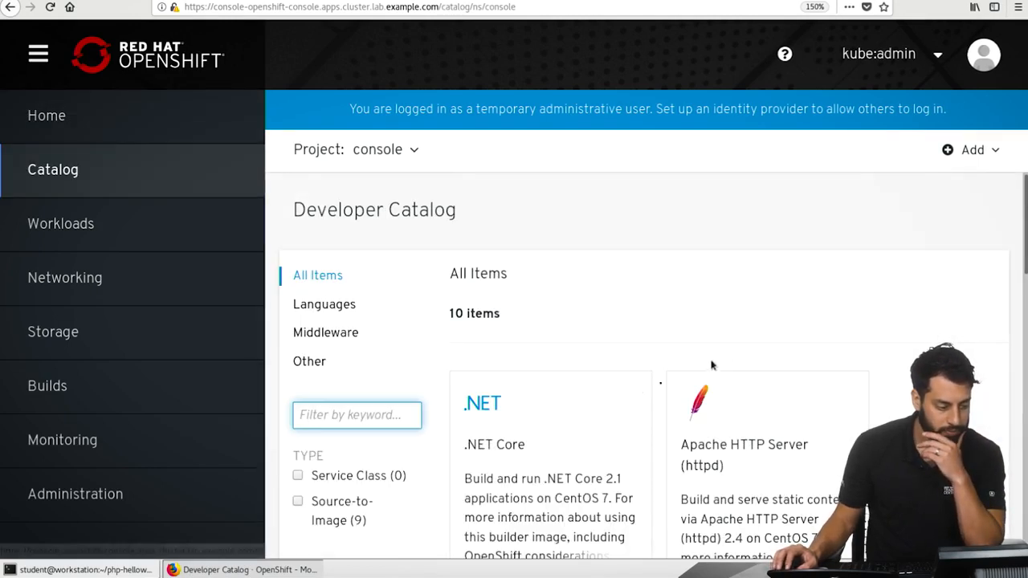
pyautogui.click(343, 416)
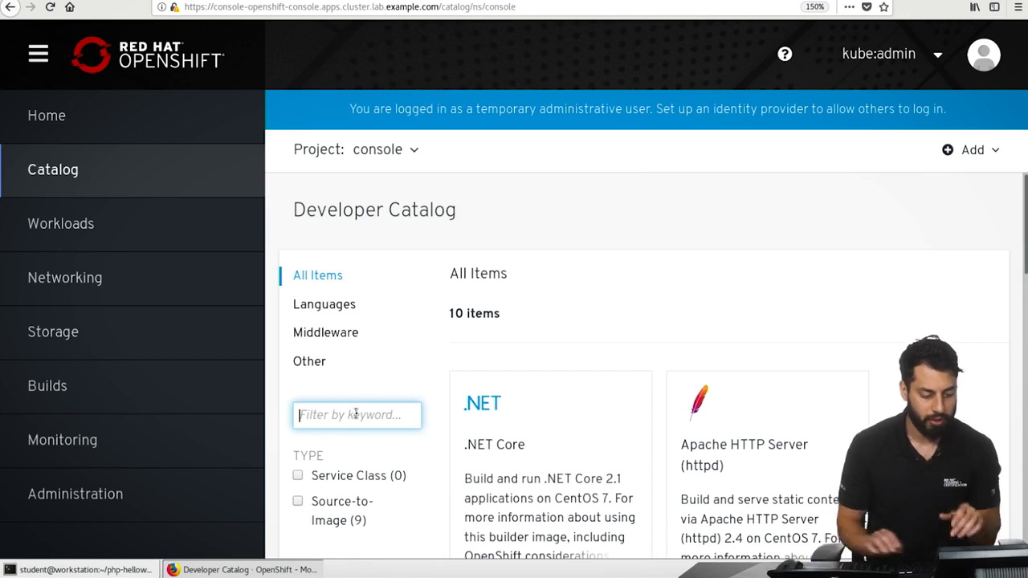
pyautogui.write('php')
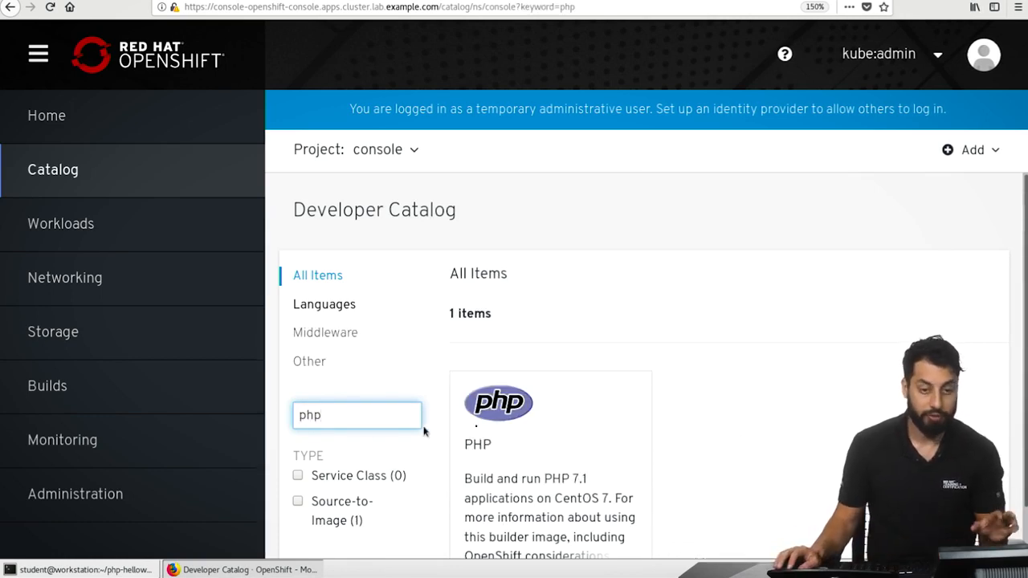
pyautogui.click(528, 413)
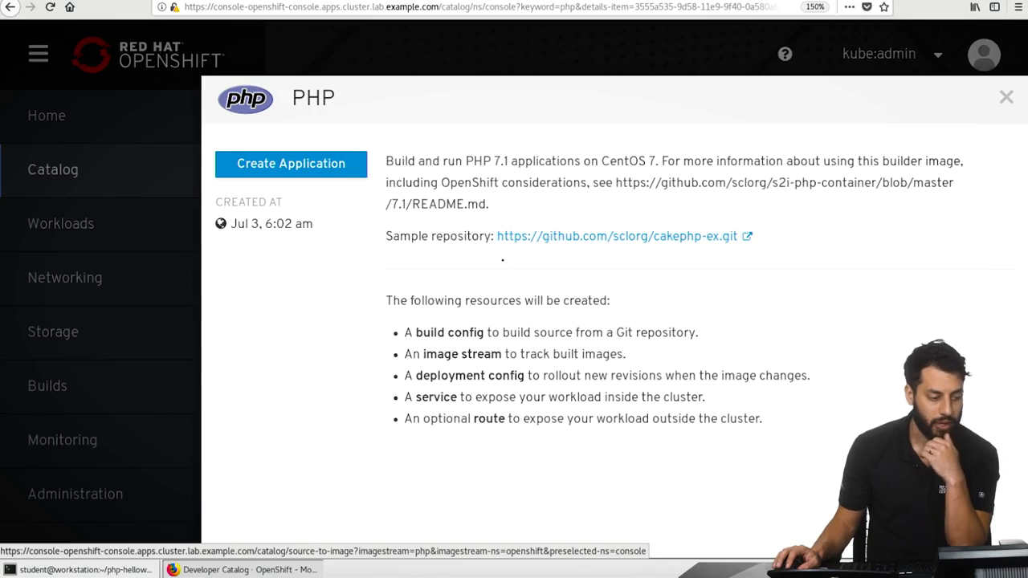
pyautogui.click(291, 164)
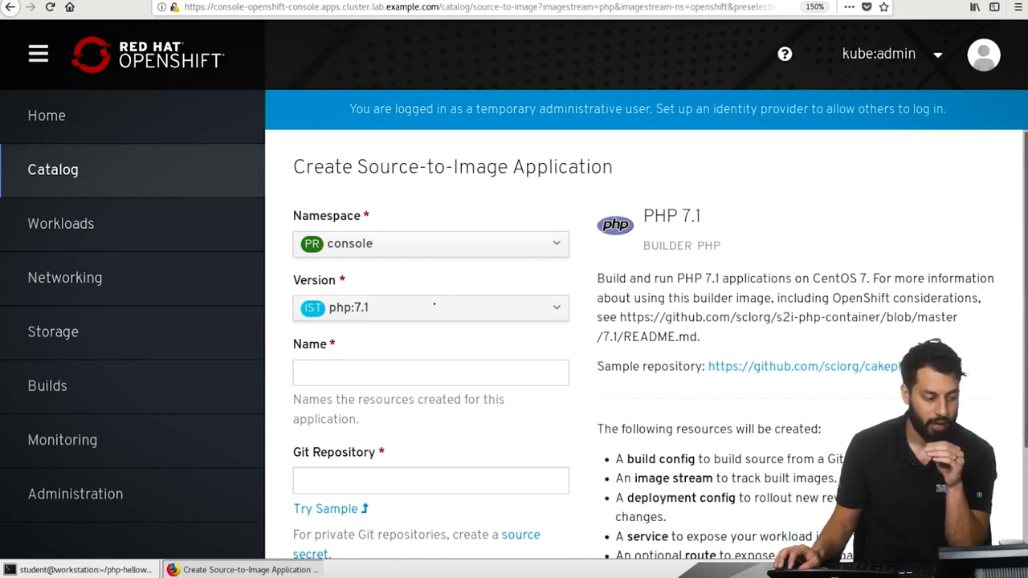
# Set the application's builder version to php:7.0 and its name to phptest.
pyautogui.click(434, 304)
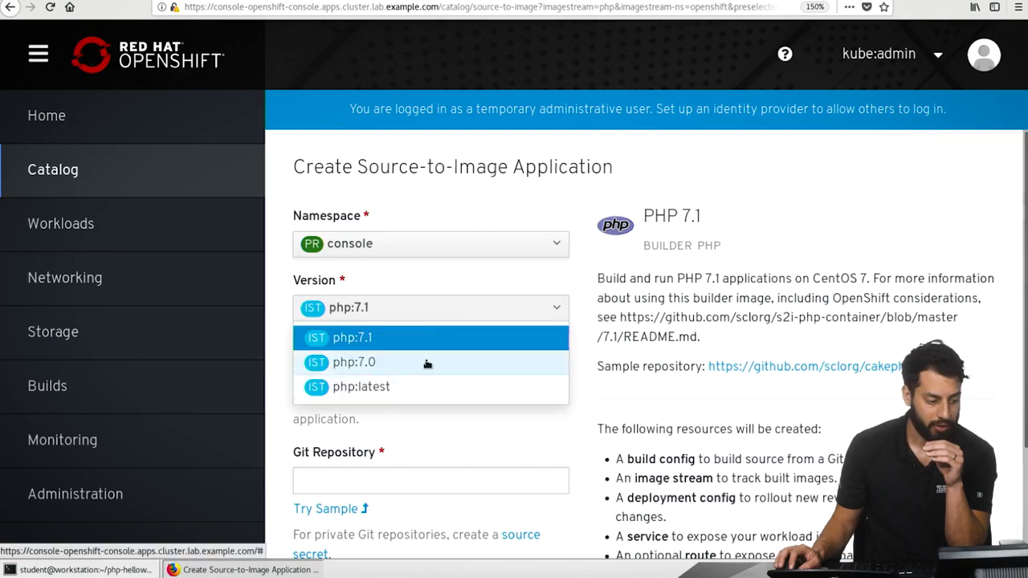
pyautogui.click(428, 363)
pyautogui.click(393, 375)
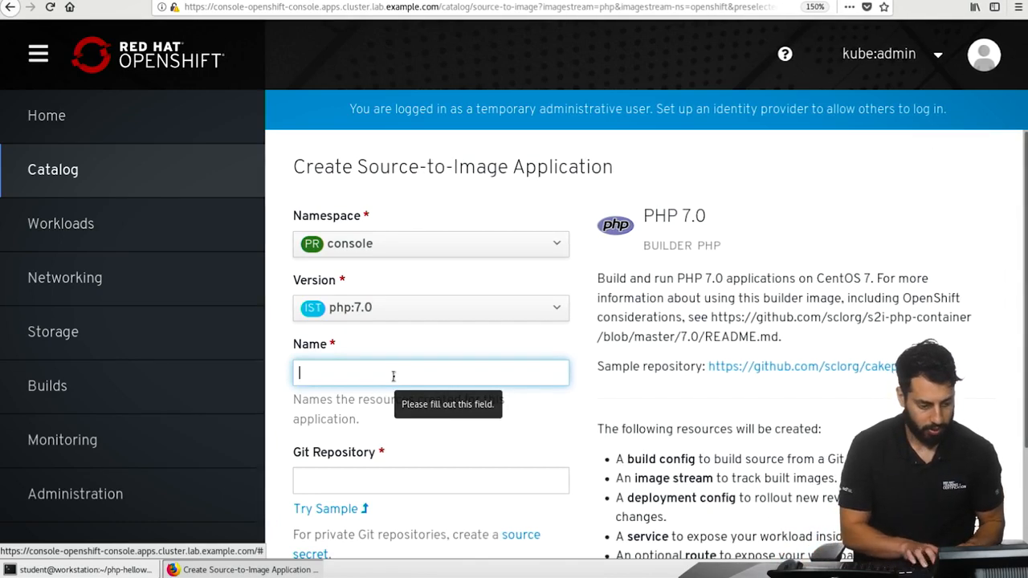
pyautogui.write('phptest')
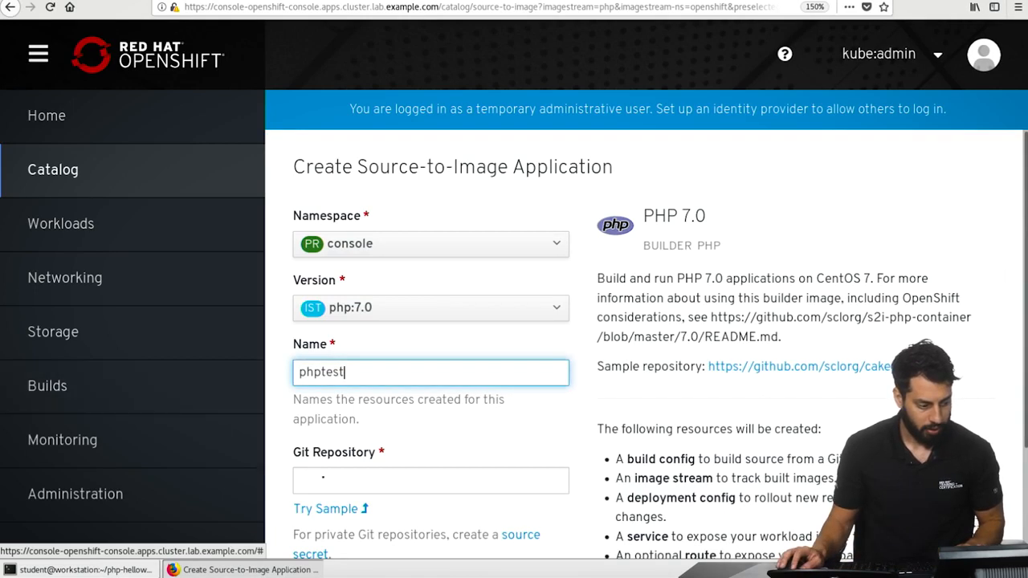
pyautogui.click(324, 479)
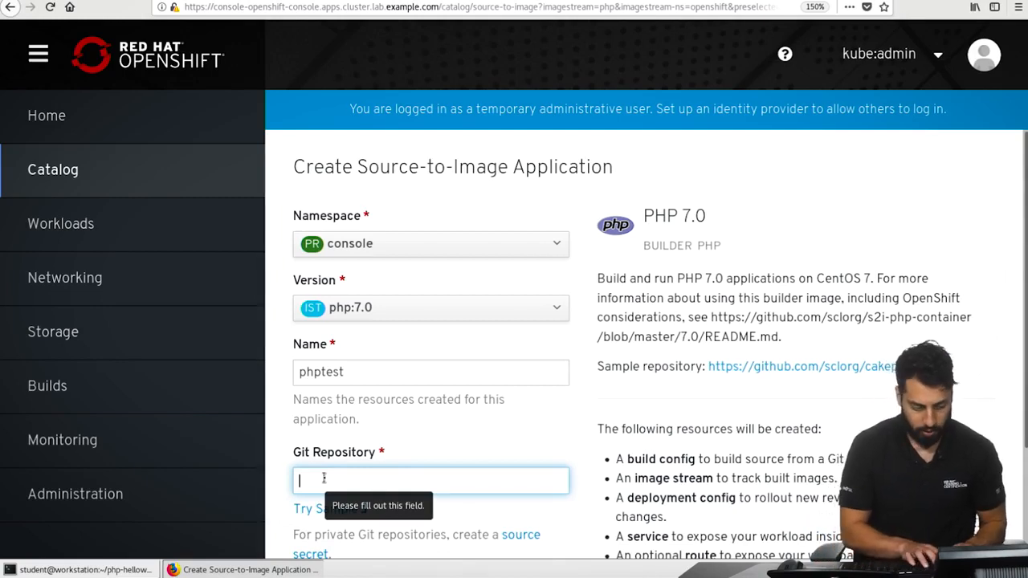
pyautogui.write('http://services.')
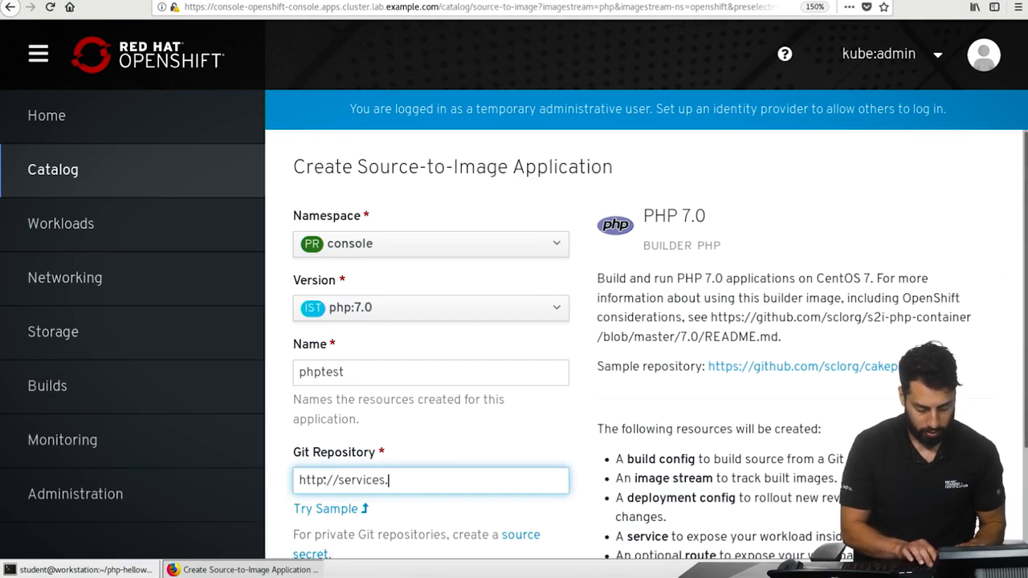
pyautogui.write('lab.example.com/php-hellowor')
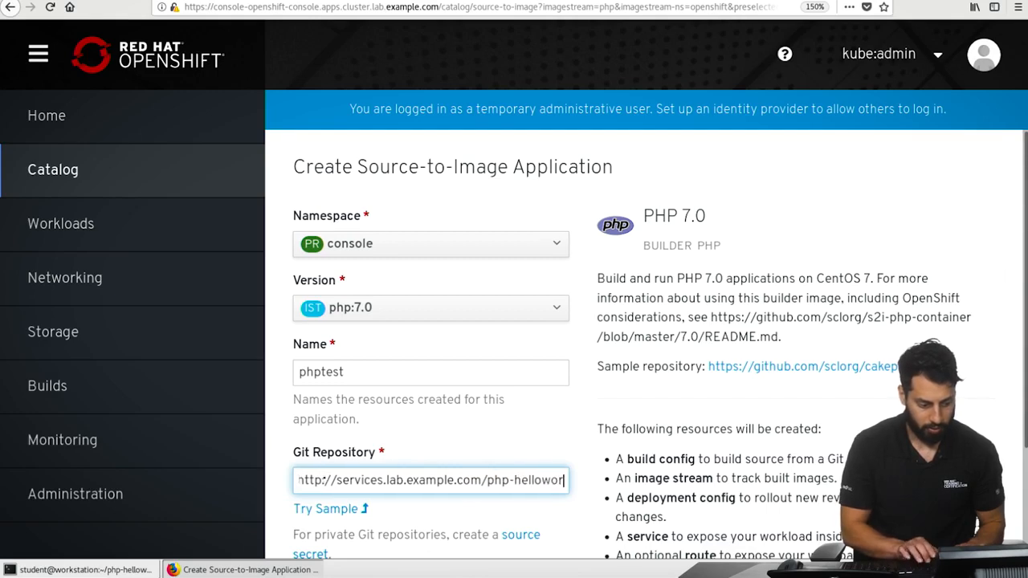
pyautogui.write('ld')
pyautogui.scroll(-3, 517, 372)
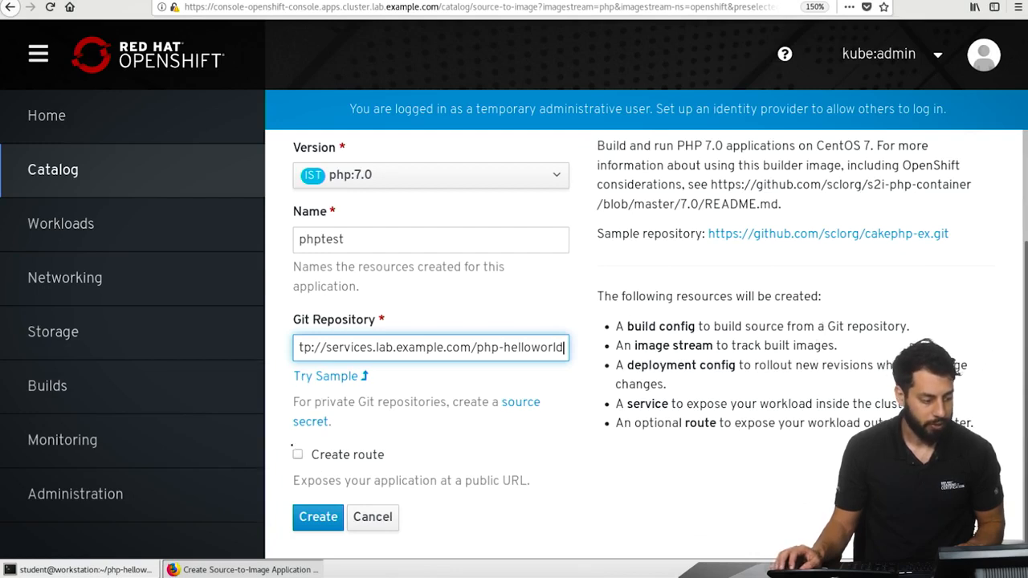
pyautogui.click(298, 456)
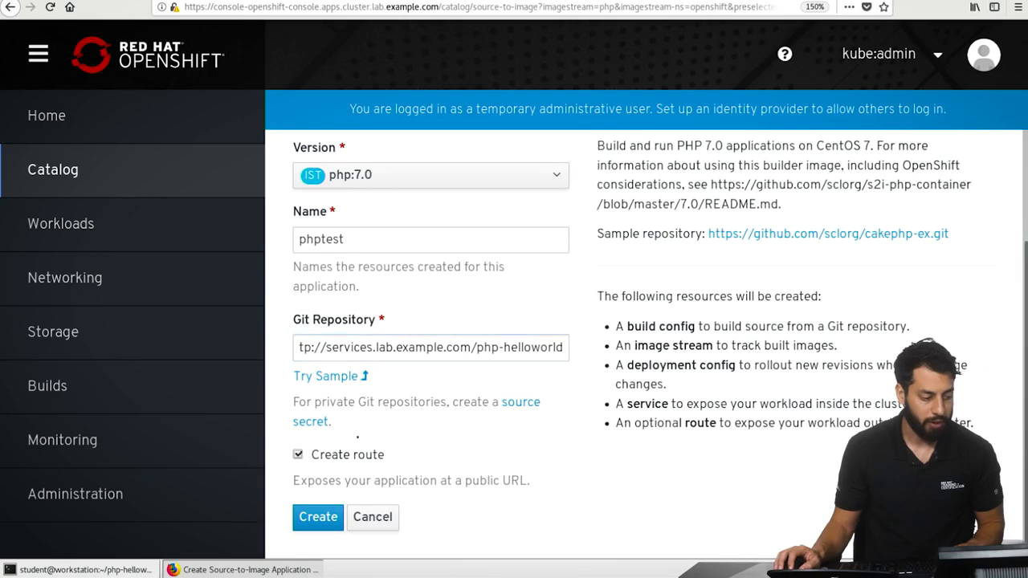
pyautogui.click(306, 518)
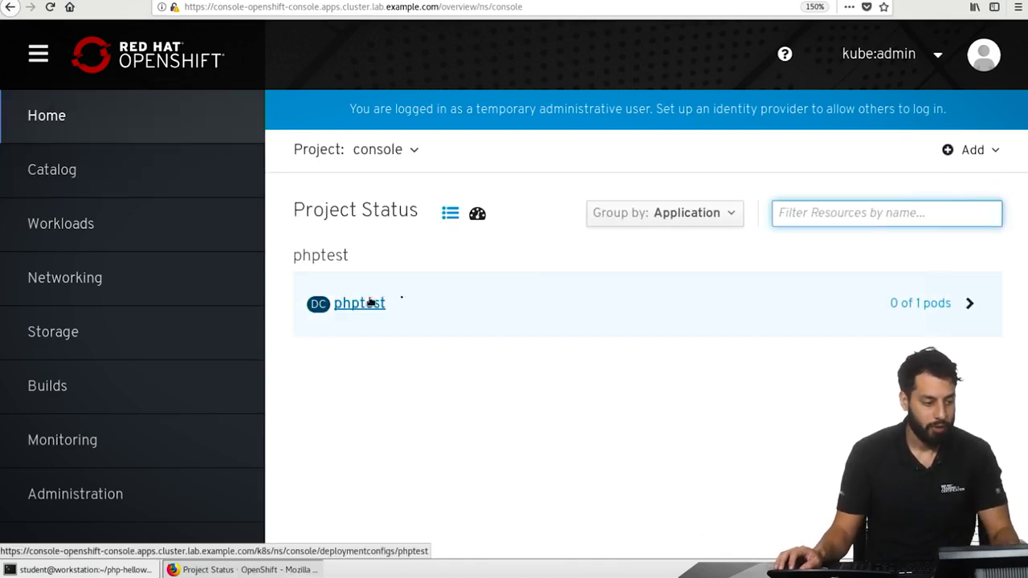
# Examine the phptest deployment config's overview in the project status, including its pod counts and rollout settings, and close its details.
pyautogui.tripleClick(459, 294)
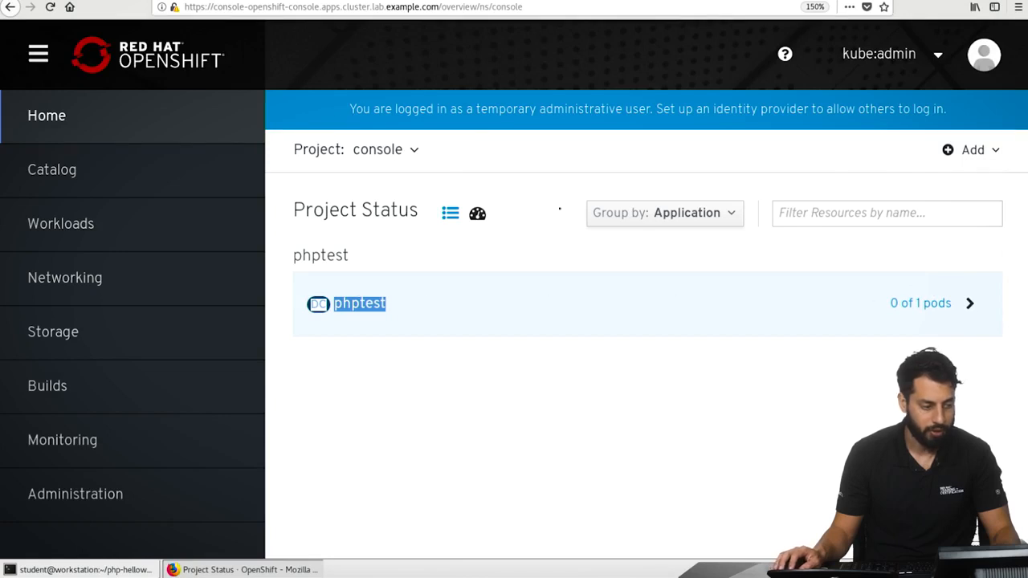
pyautogui.click(915, 317)
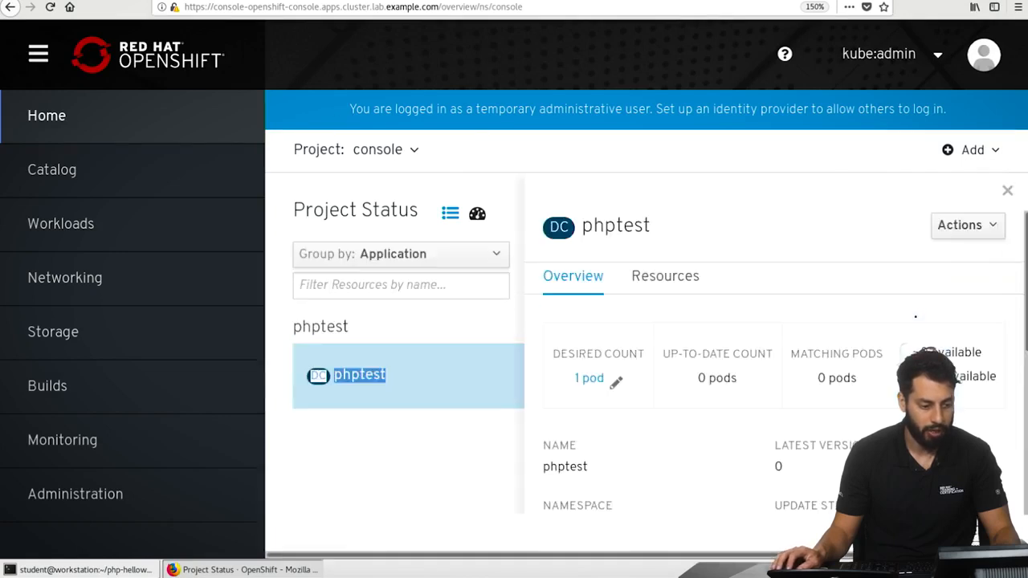
pyautogui.click(1015, 253)
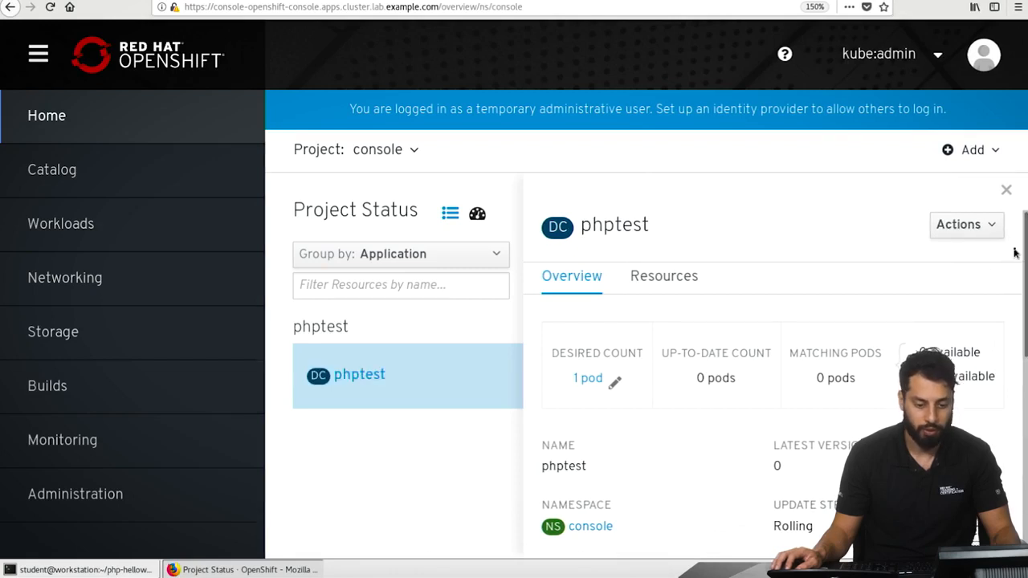
pyautogui.scroll(-1, 1016, 305)
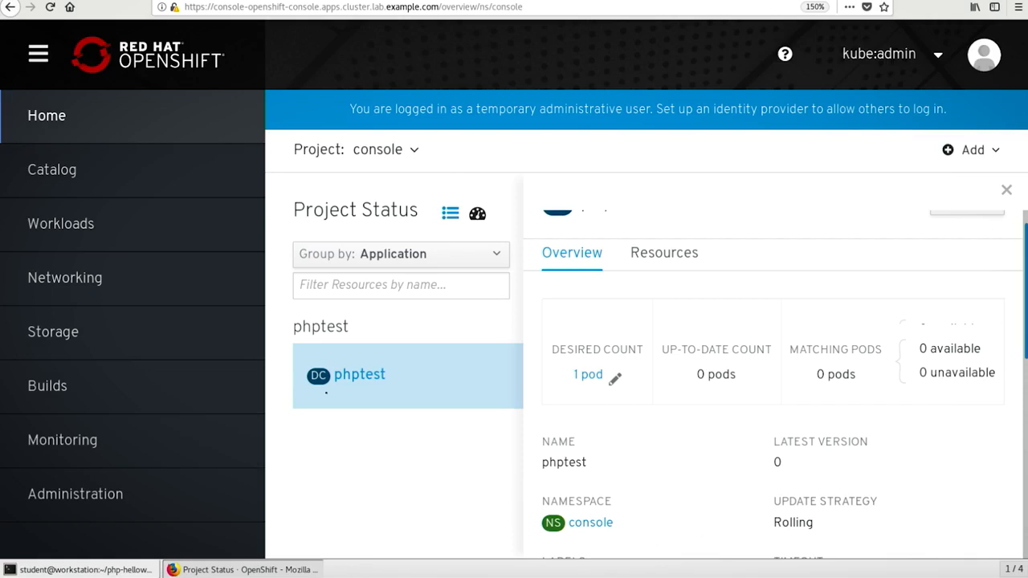
pyautogui.scroll(-3, 1025, 293)
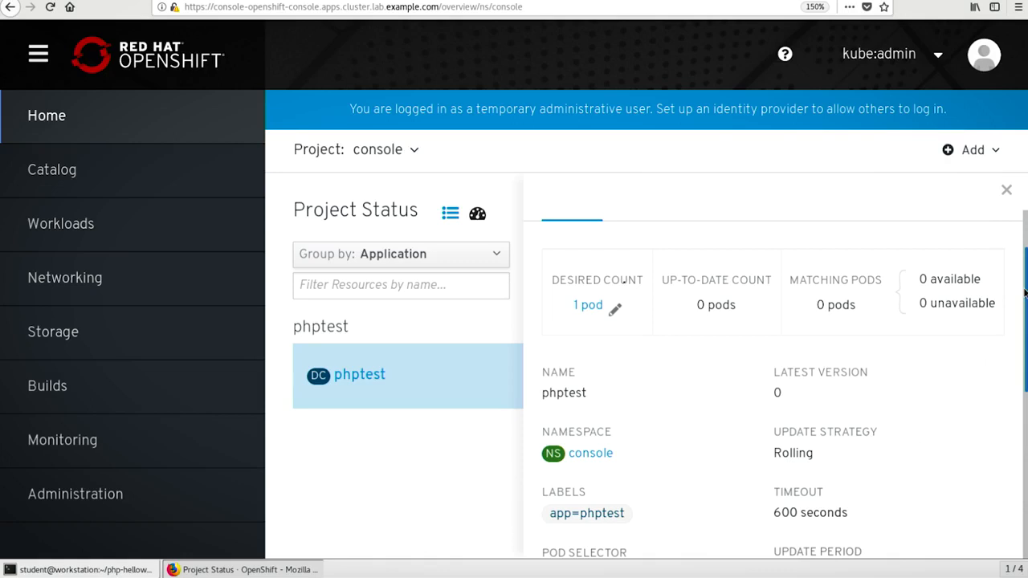
pyautogui.scroll(-5, 1024, 293)
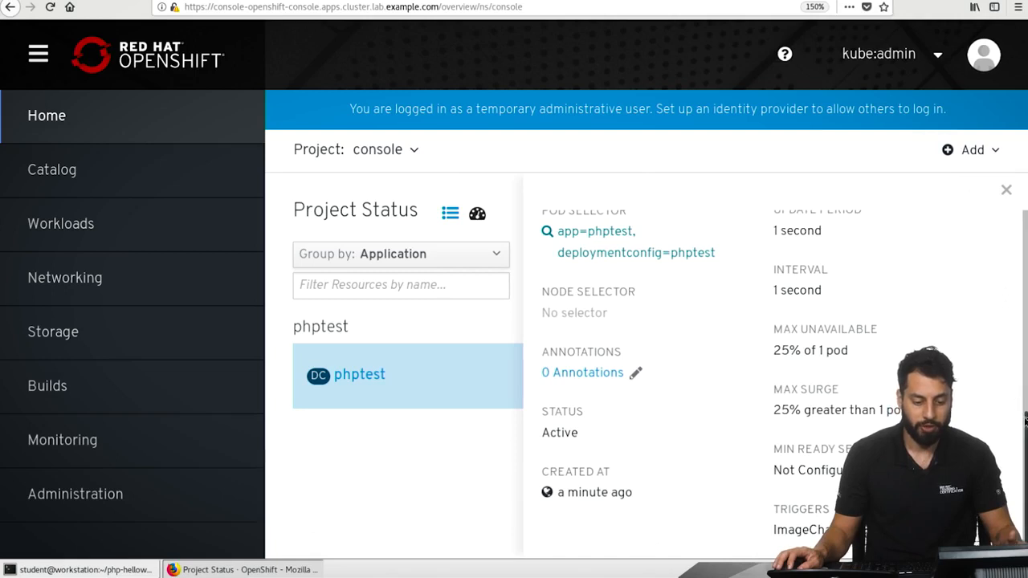
pyautogui.scroll(5, 969, 238)
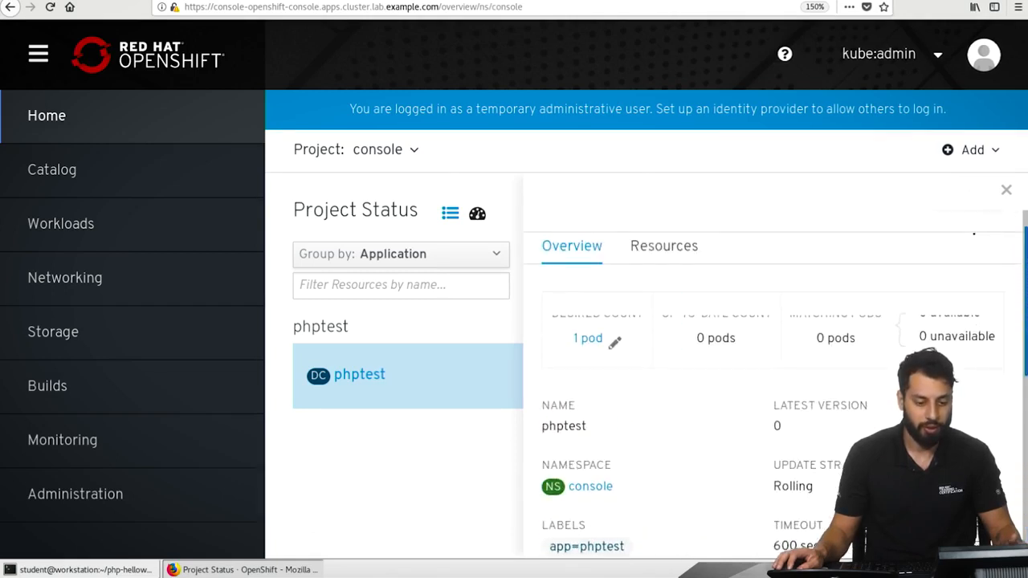
pyautogui.click(1007, 191)
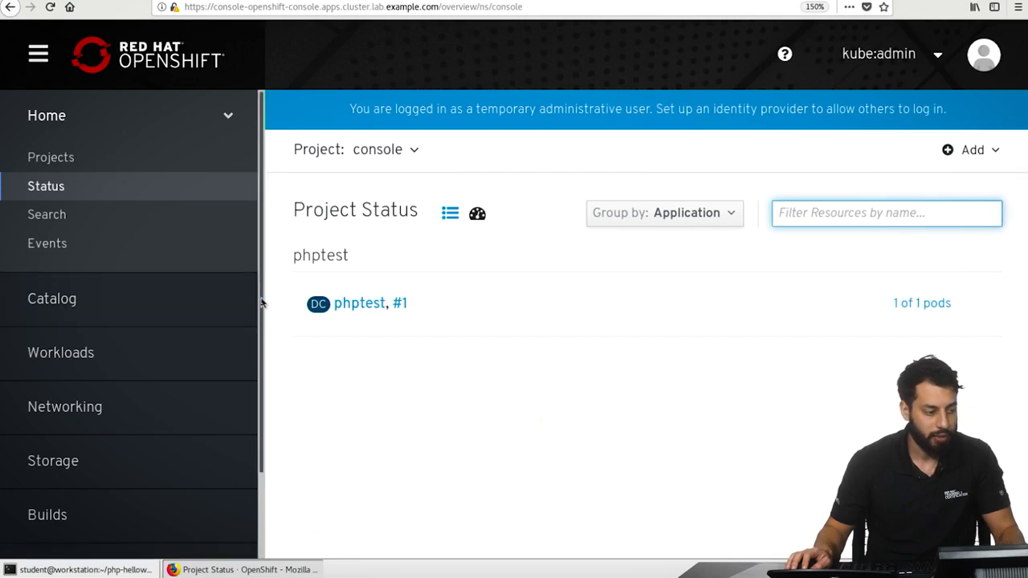
# Look through the resource types listed under Workloads and collapse the list again.
pyautogui.scroll(-1, 261, 303)
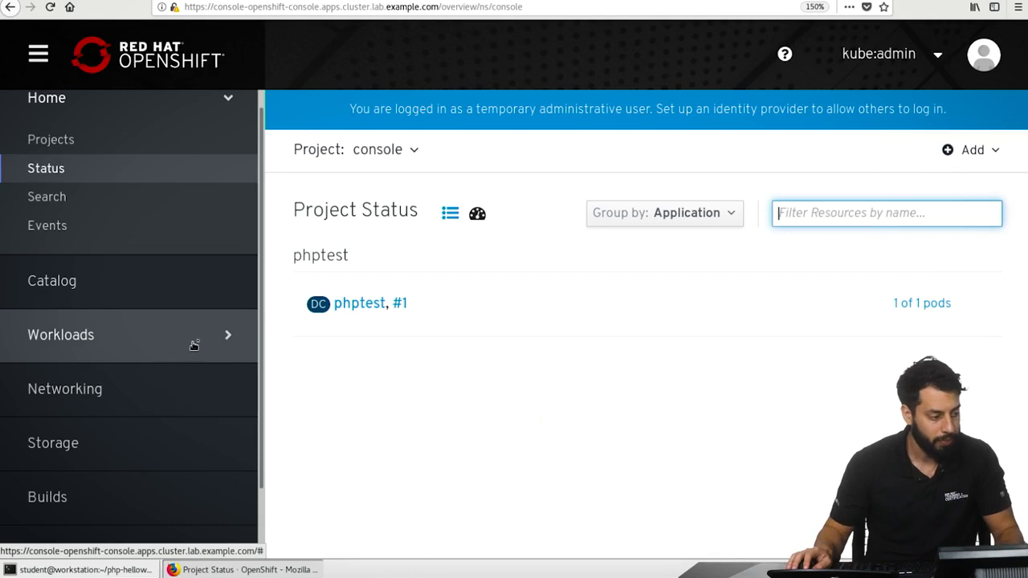
pyautogui.click(230, 335)
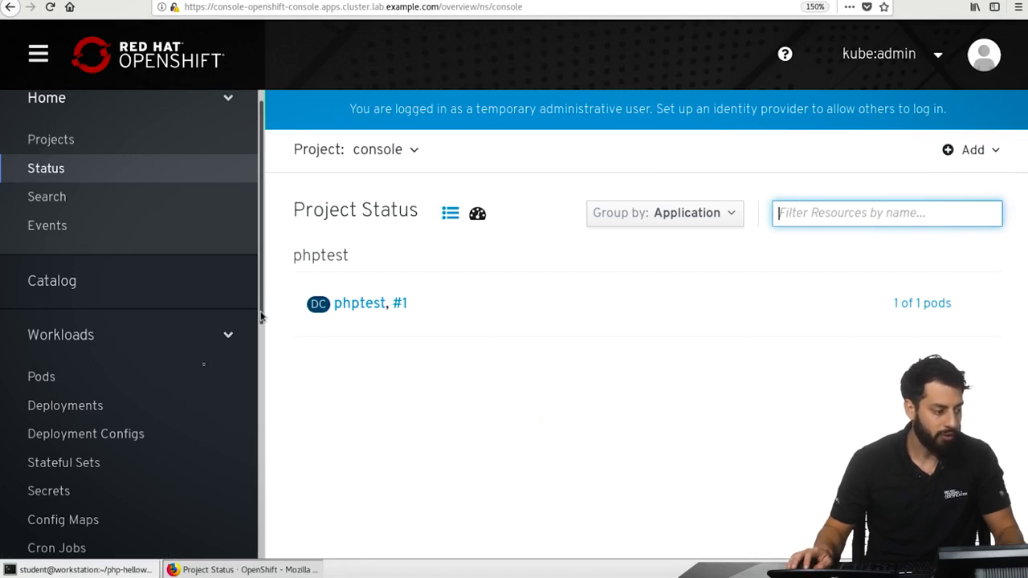
pyautogui.scroll(-4, 220, 331)
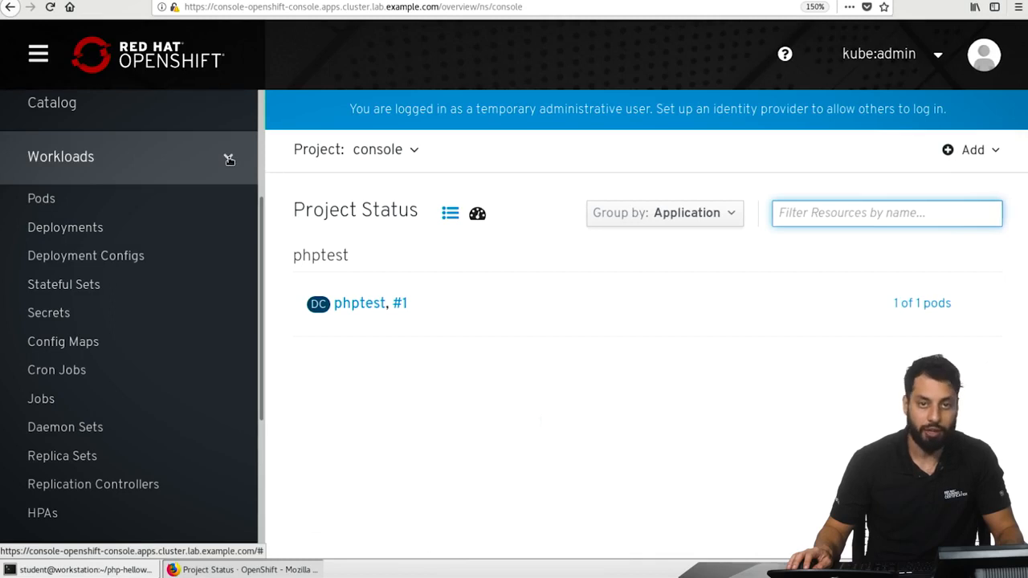
pyautogui.click(229, 159)
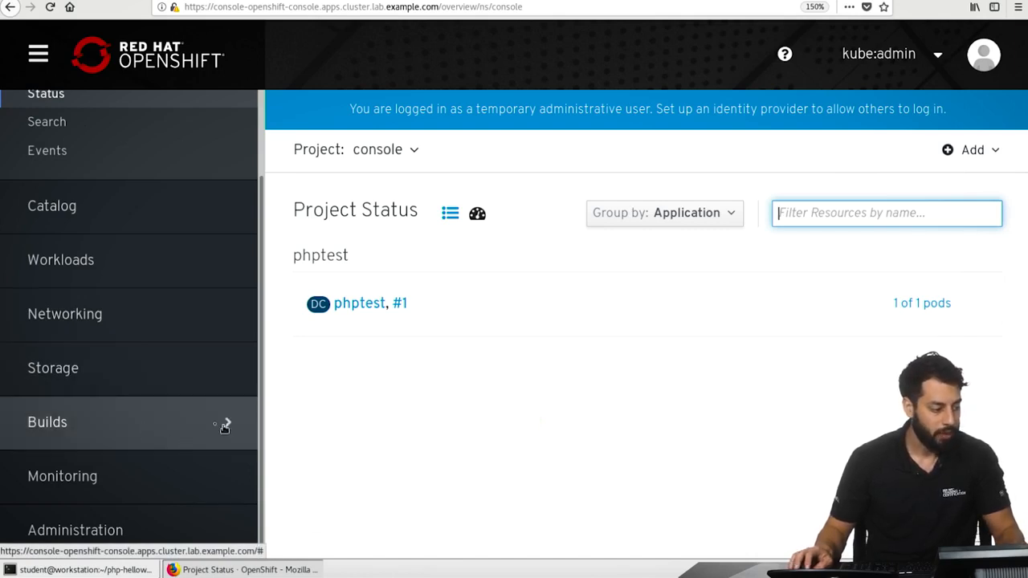
# Examine the phptest build config's overview, including its Git repository, builder image, output and triggers.
pyautogui.click(192, 421)
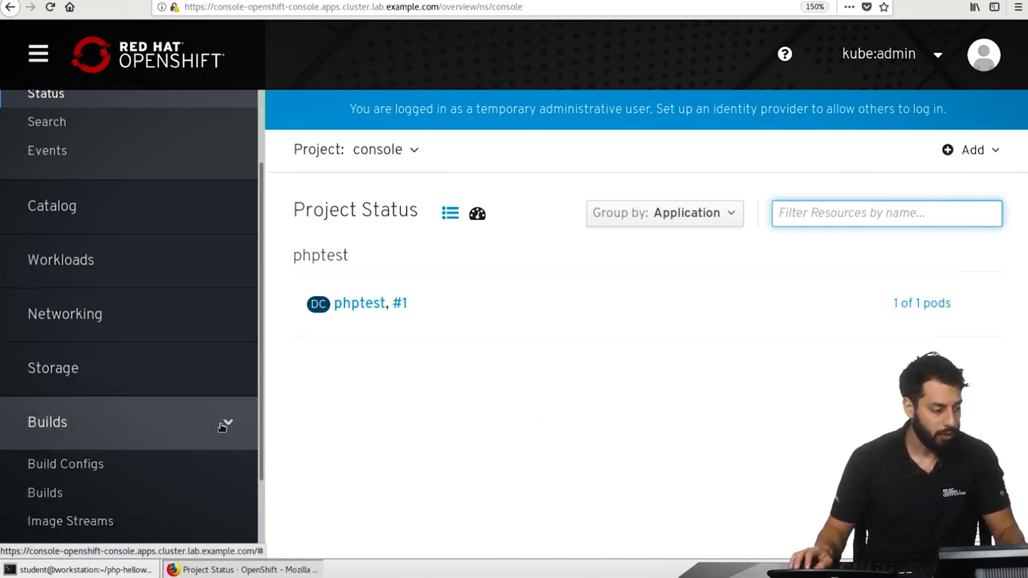
pyautogui.click(165, 477)
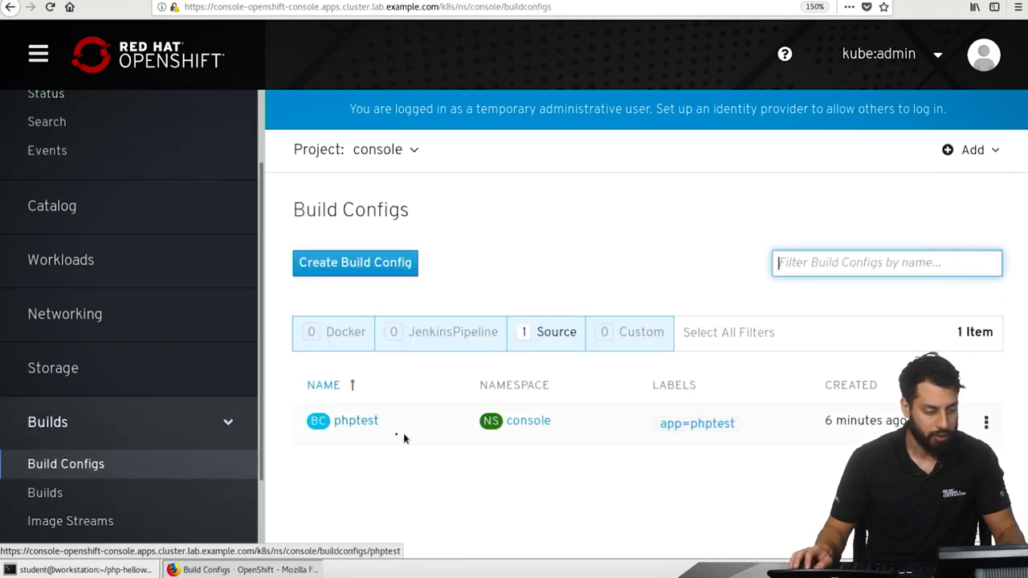
pyautogui.click(356, 424)
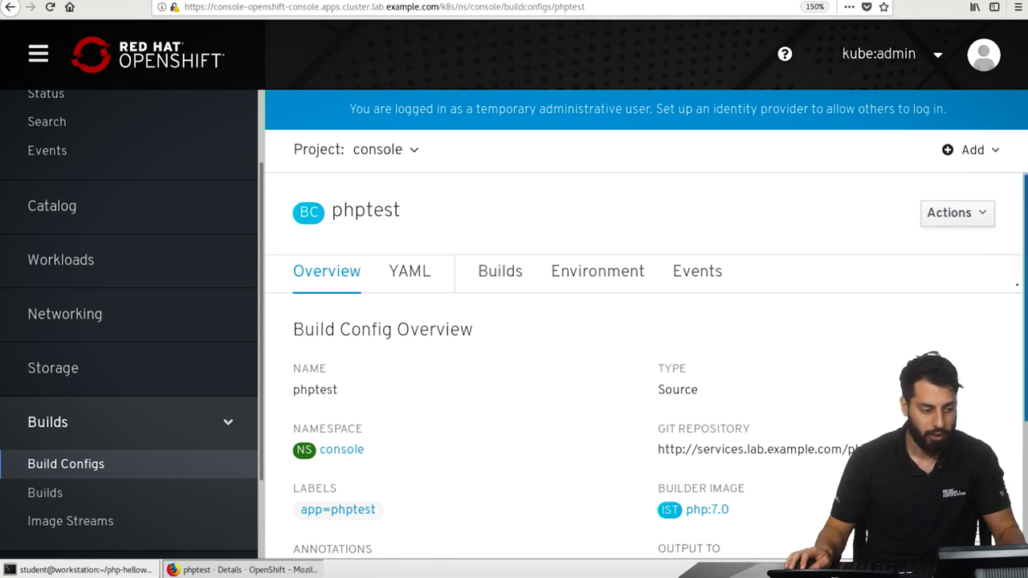
pyautogui.scroll(-2, 1002, 333)
pyautogui.scroll(-2, 1002, 333)
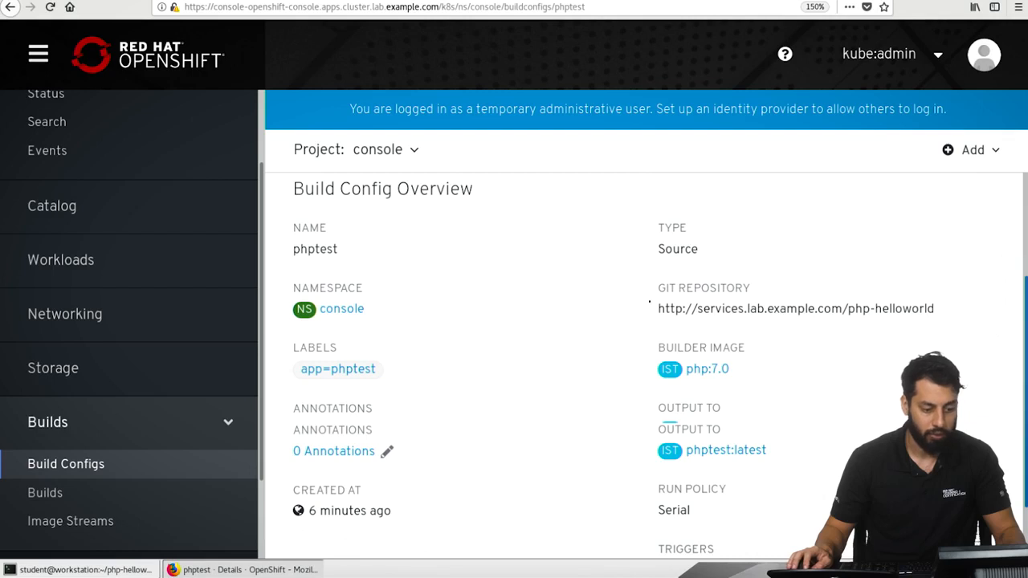
pyautogui.scroll(-1, 954, 309)
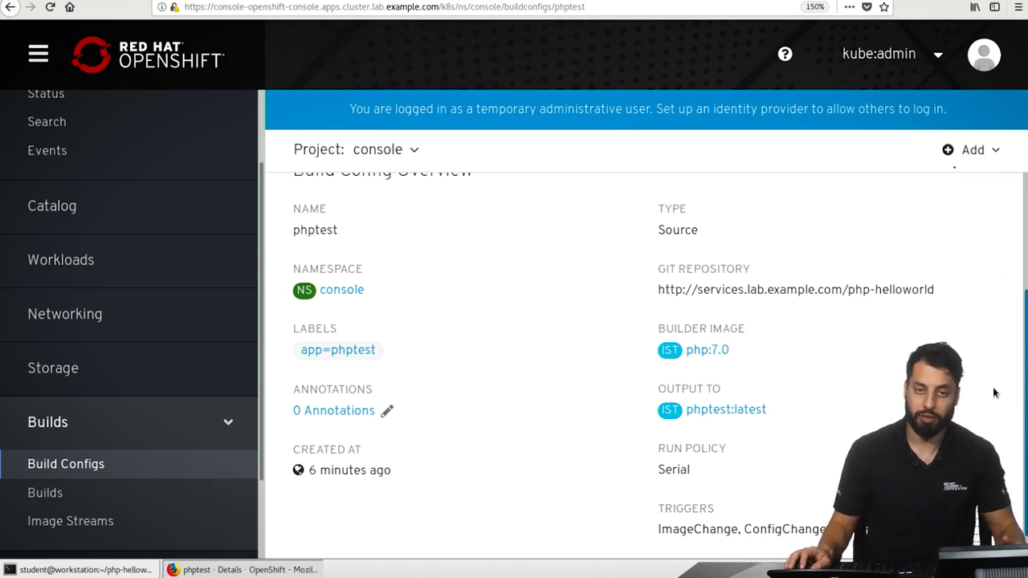
pyautogui.moveTo(993, 392); pyautogui.dragTo(996, 409)
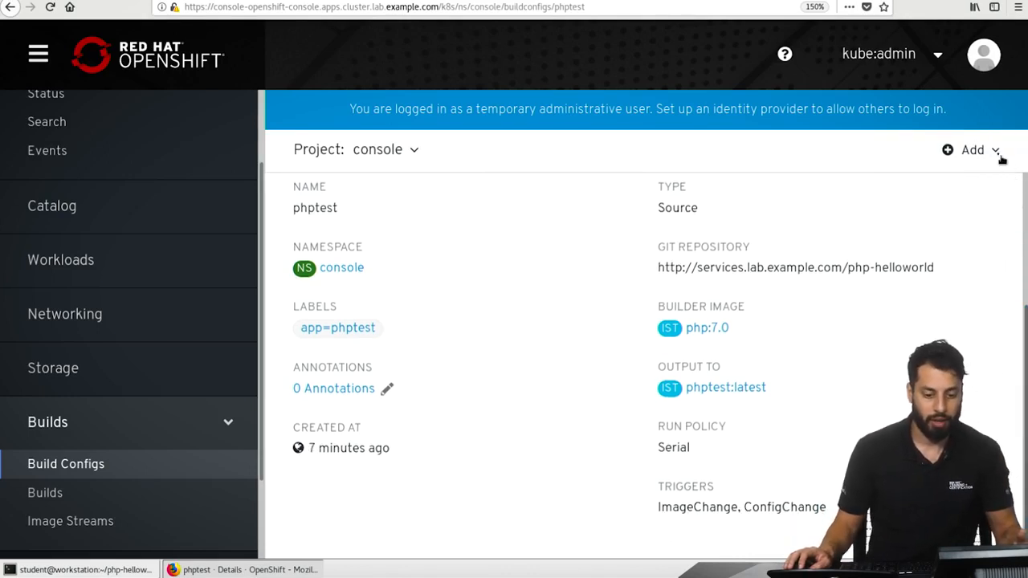
pyautogui.click(994, 152)
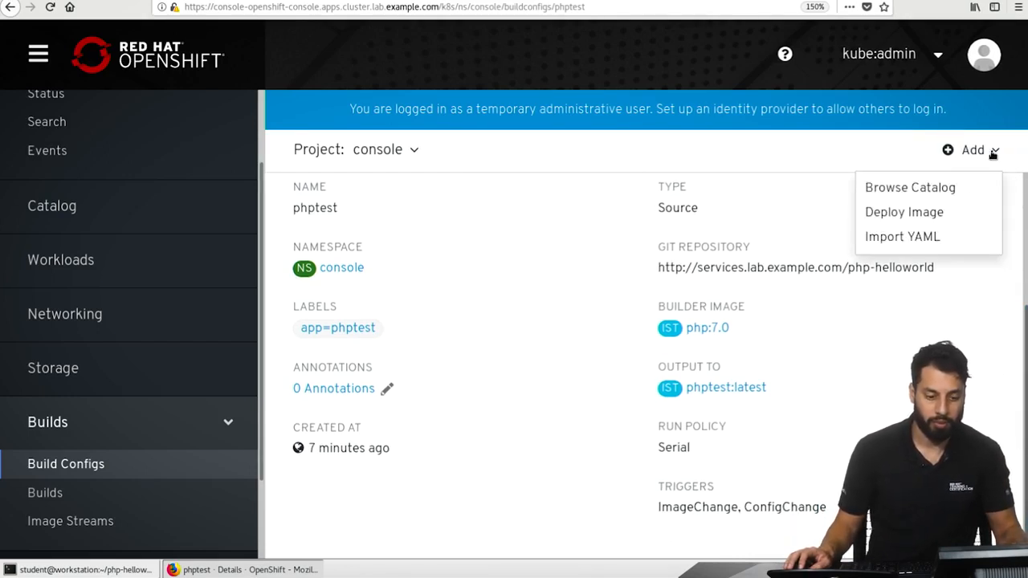
pyautogui.click(1024, 218)
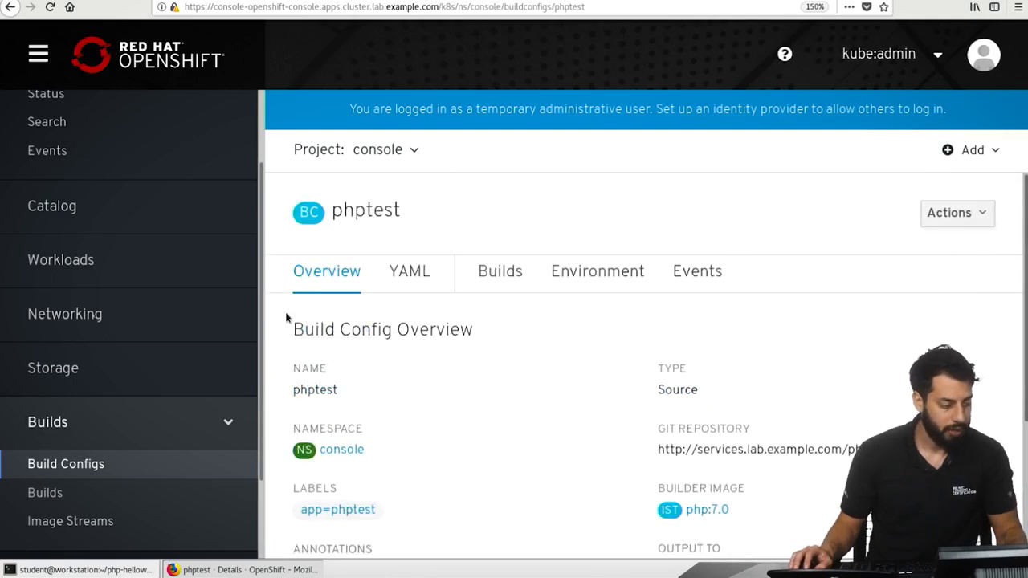
# Open the phptest route's location from the project's networking routes and read the application's page.
pyautogui.click(229, 317)
pyautogui.click(121, 387)
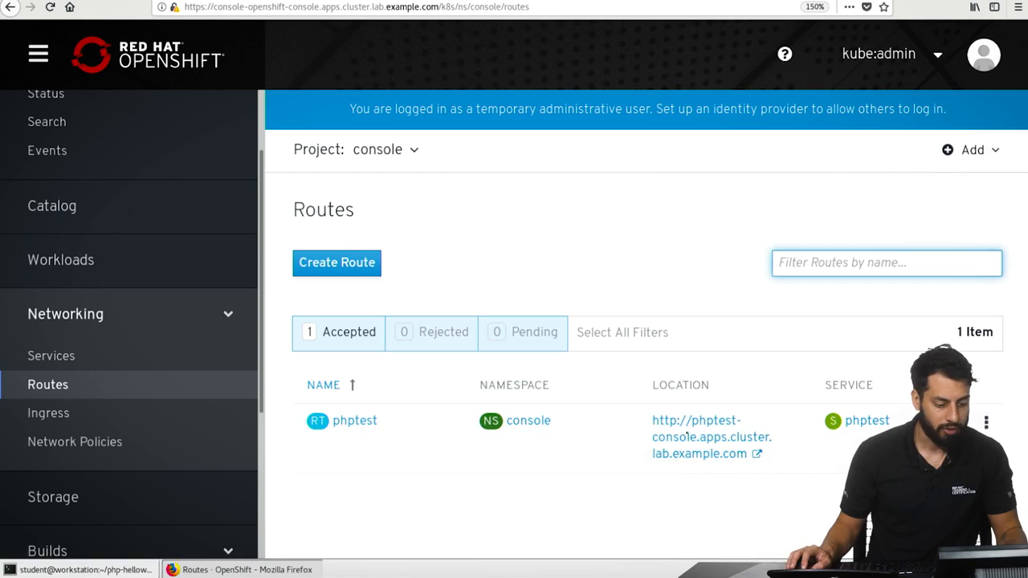
pyautogui.click(688, 431)
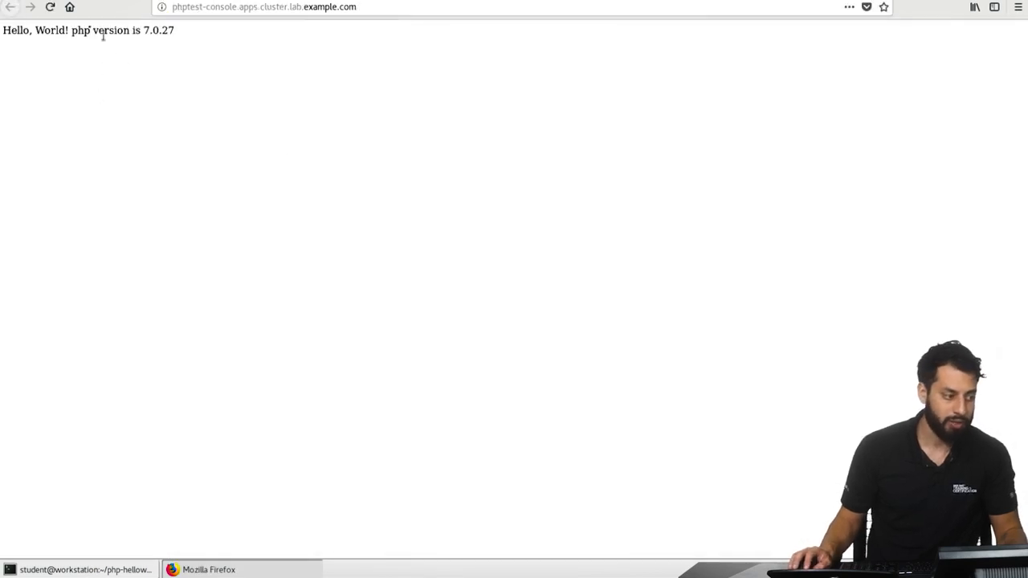
pyautogui.moveTo(78, 30); pyautogui.dragTo(193, 37)
pyautogui.click(199, 40)
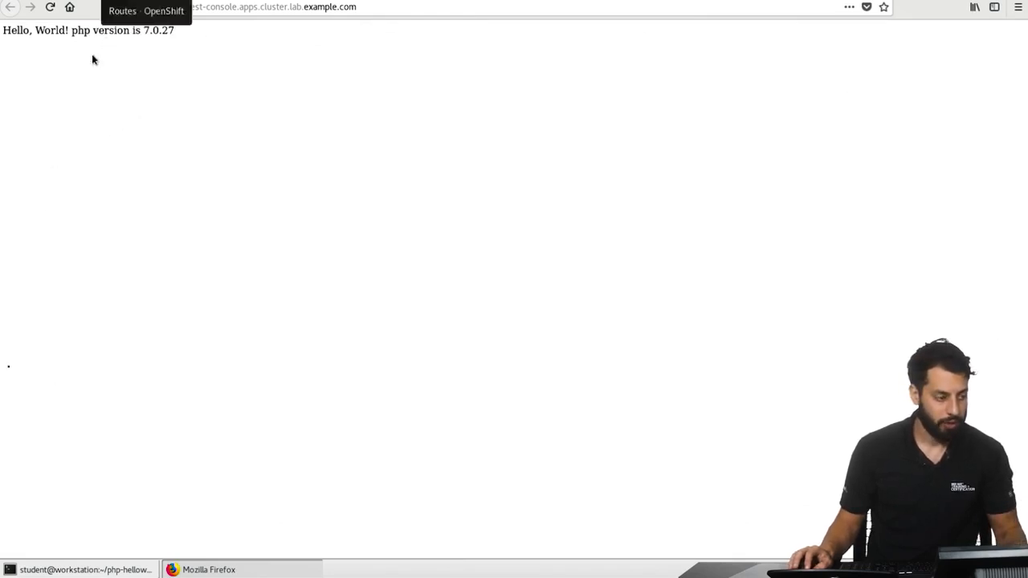
# Switch to the terminal, add the line print "A change HAS come! \n"; below the existing print statement in index.php with vi, and save.
pyautogui.click(104, 570)
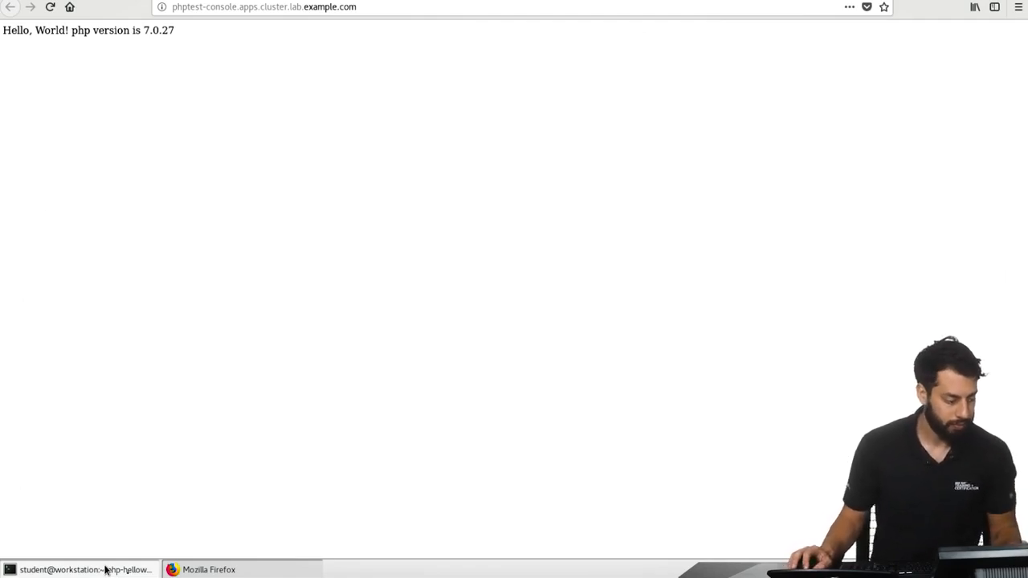
pyautogui.click(103, 570)
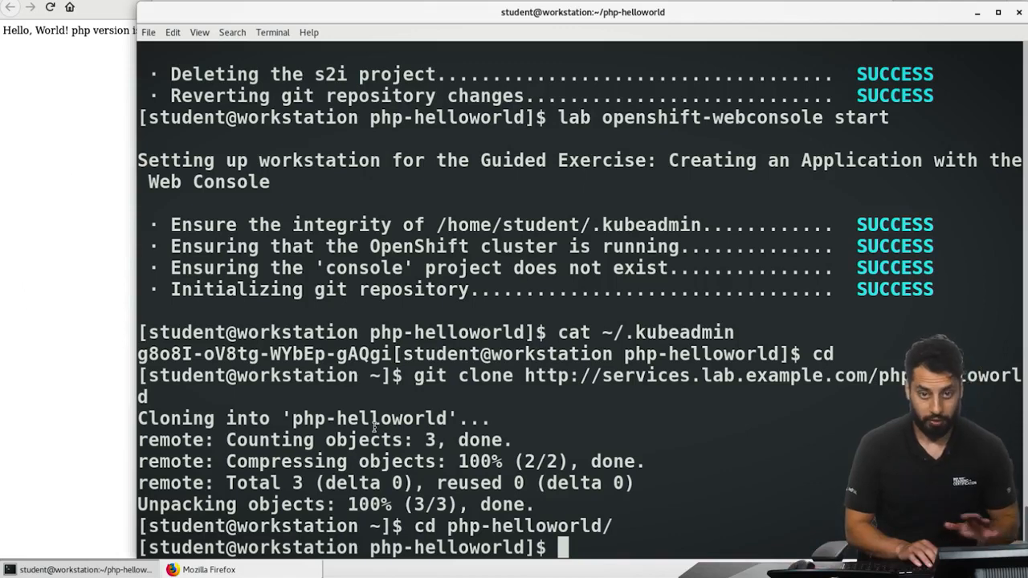
pyautogui.write('vi index.php')
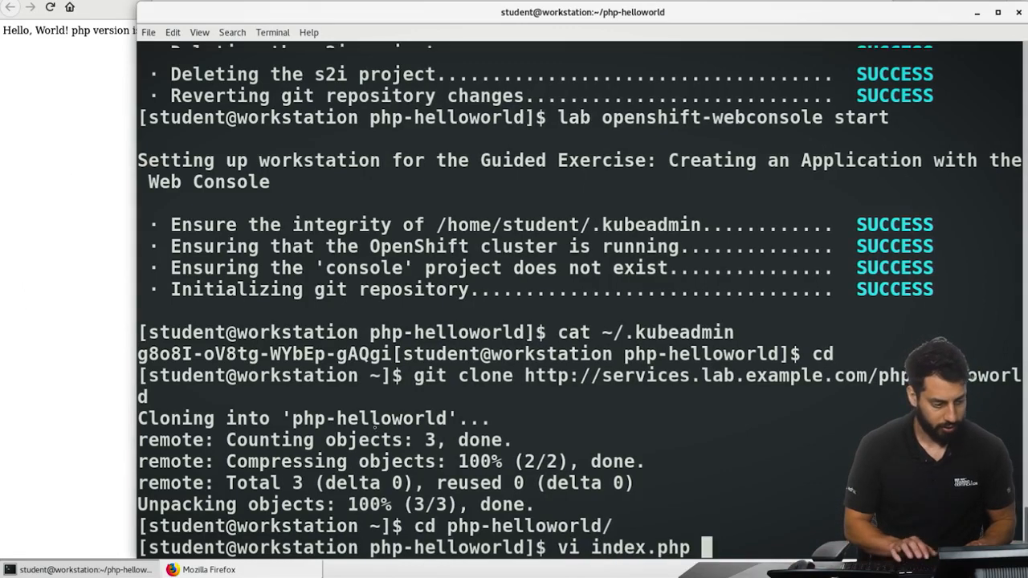
pyautogui.press('Return')
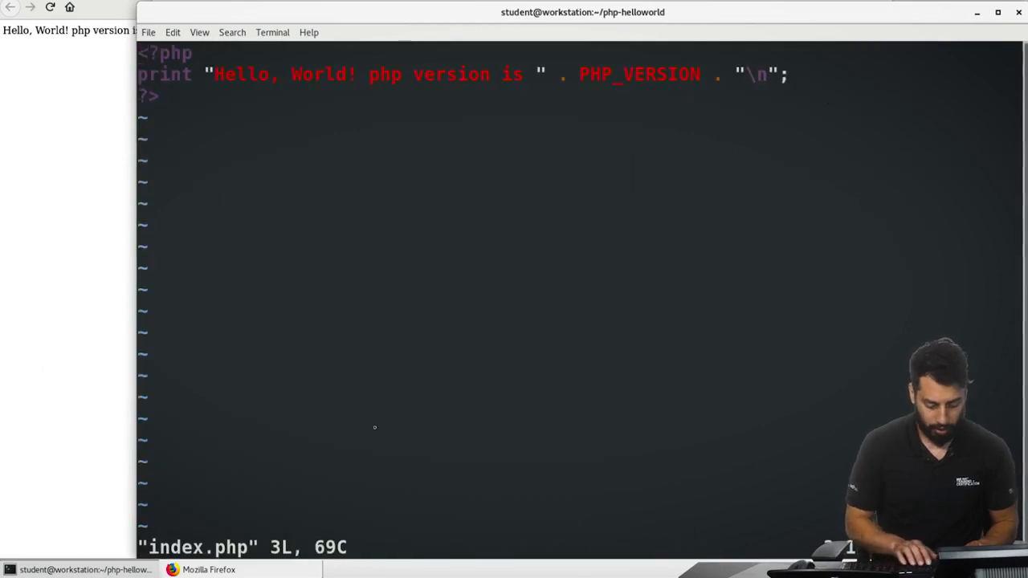
pyautogui.press('i')
pyautogui.press('Return')
pyautogui.press('Up')
pyautogui.write('print "A change HAS come! \\n')
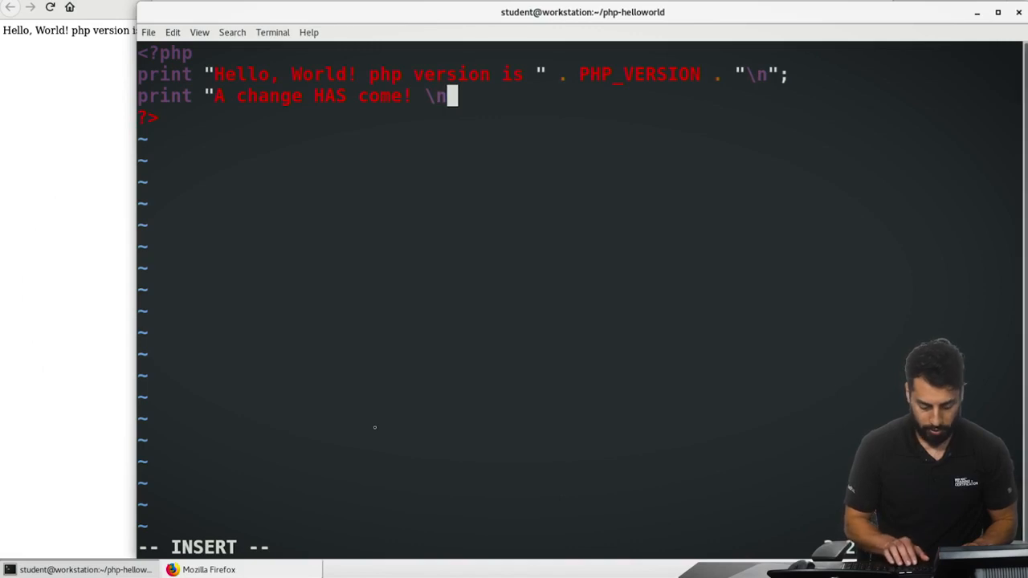
pyautogui.write('";')
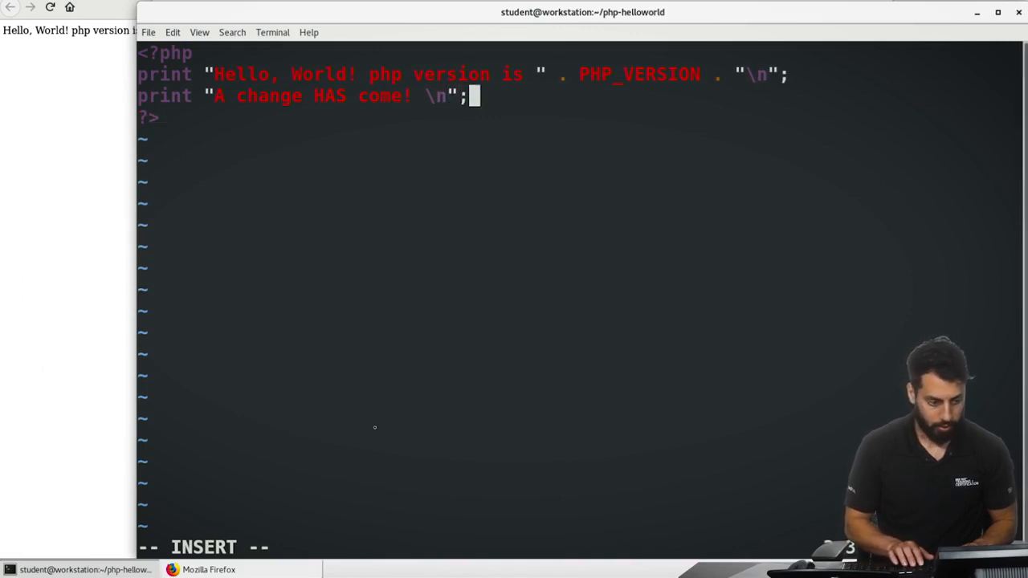
pyautogui.press('Escape')
pyautogui.write(':wq')
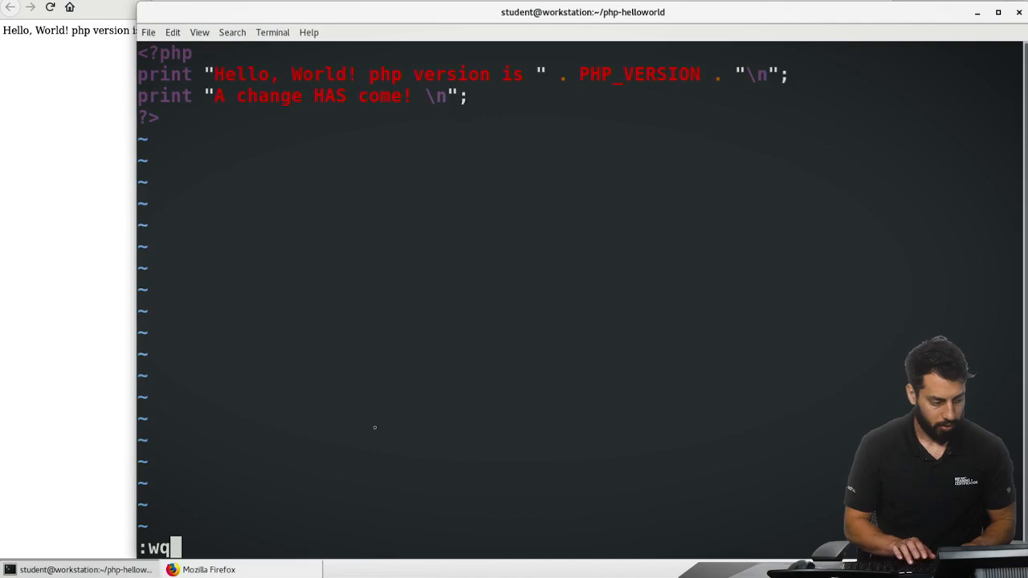
pyautogui.press('Return')
# Commit all modified files with the message "fancy new line" and push the commit to the remote Git repository.
pyautogui.write('git ')
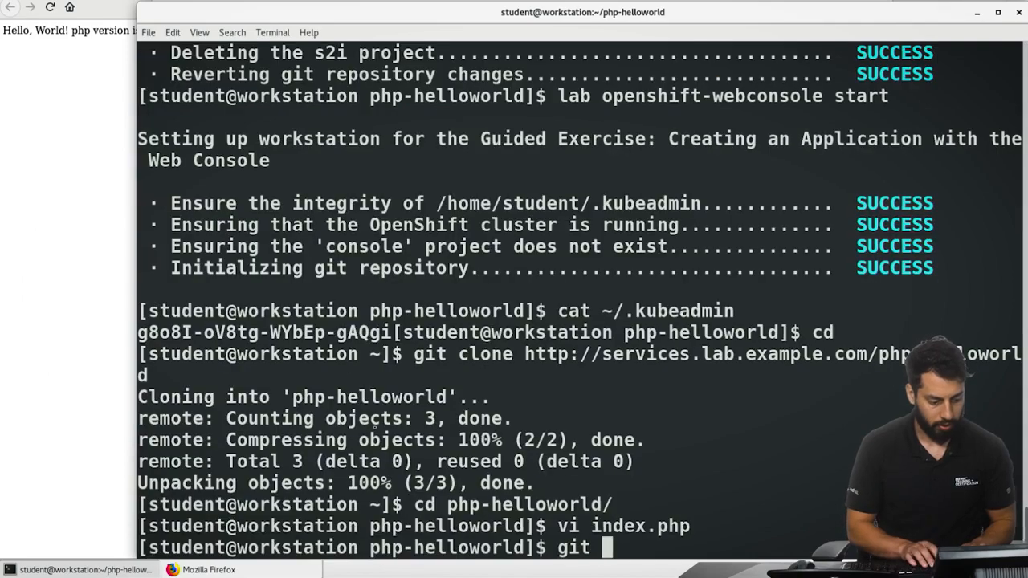
pyautogui.write('commit -am "fancy ')
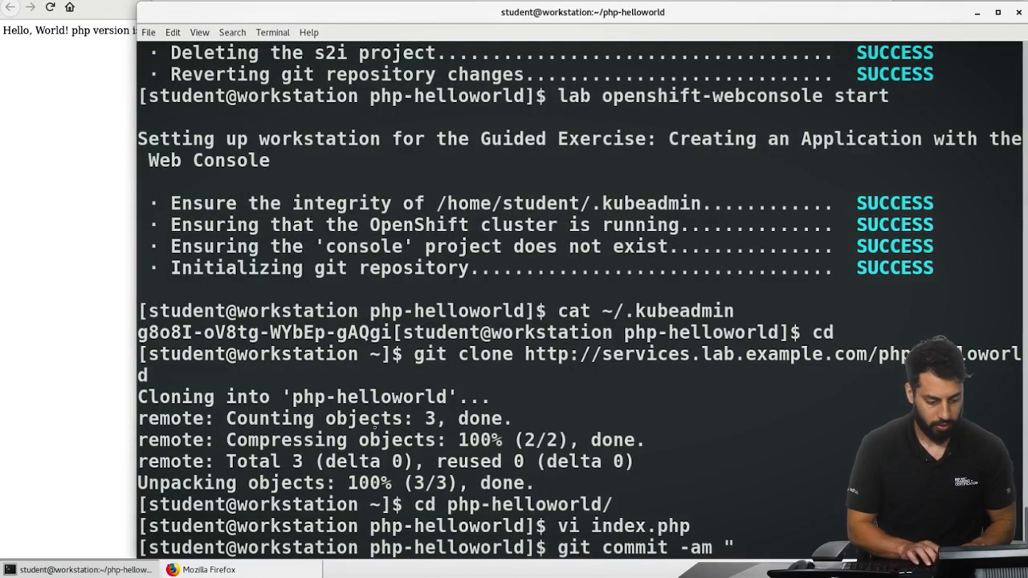
pyautogui.write('new line"')
pyautogui.press('Return')
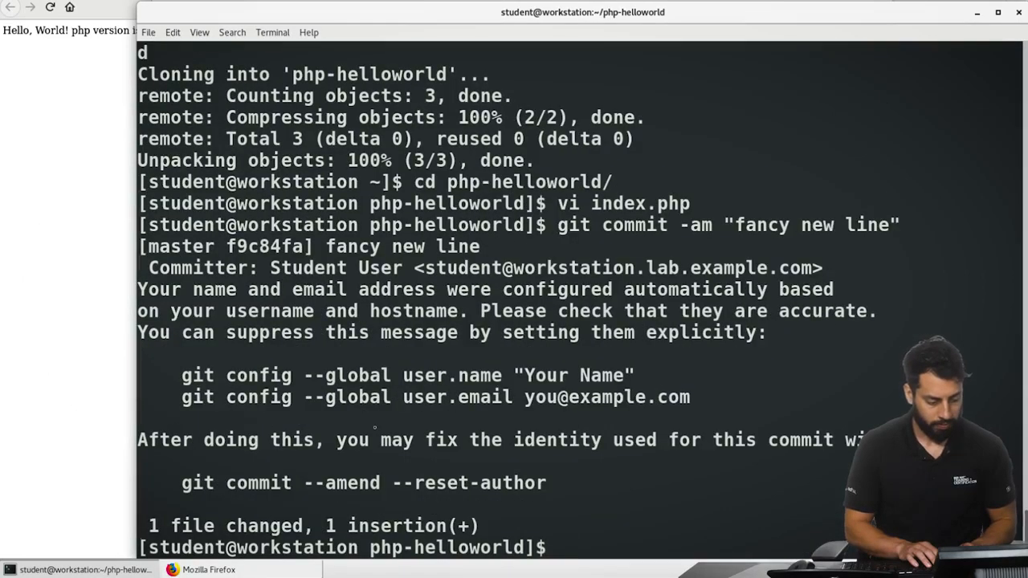
pyautogui.write('git push')
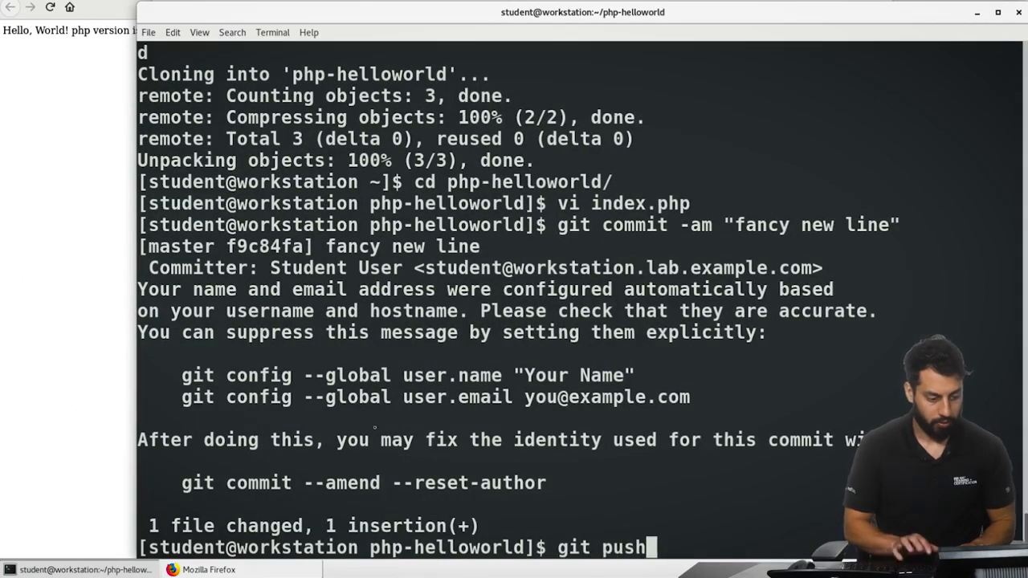
pyautogui.press('Return')
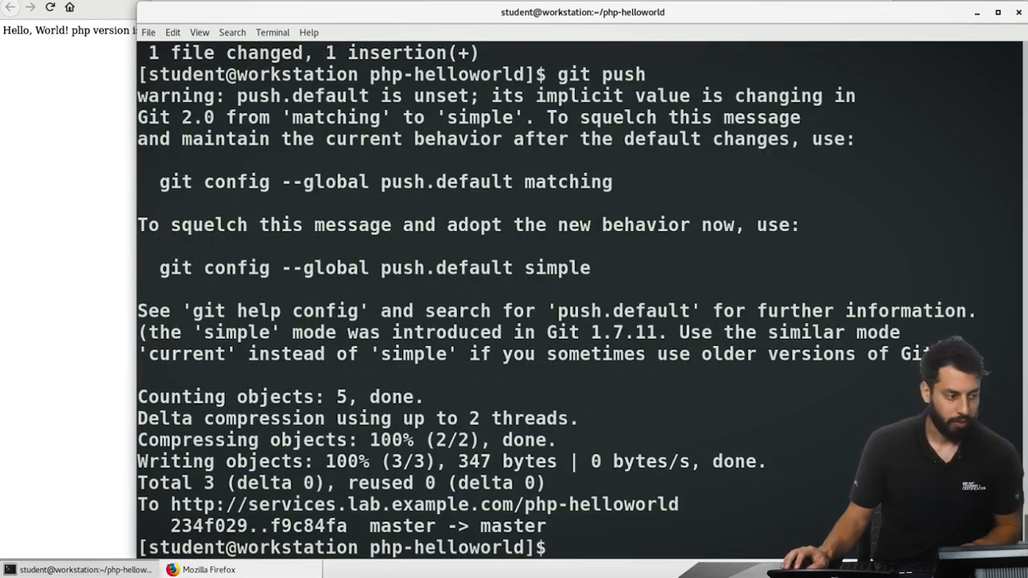
# Switch back to the OpenShift console in Firefox and start a new build from the phptest build config.
pyautogui.hotkey('alt', 'Tab')
pyautogui.hotkey('ctrl', 'pageup')
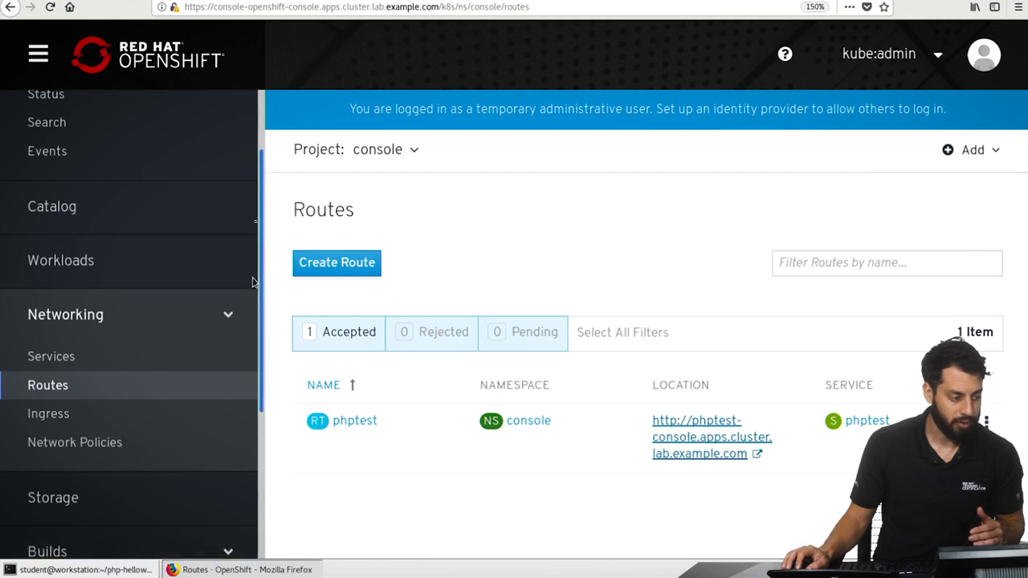
pyautogui.scroll(2, 252, 282)
pyautogui.scroll(-5, 252, 337)
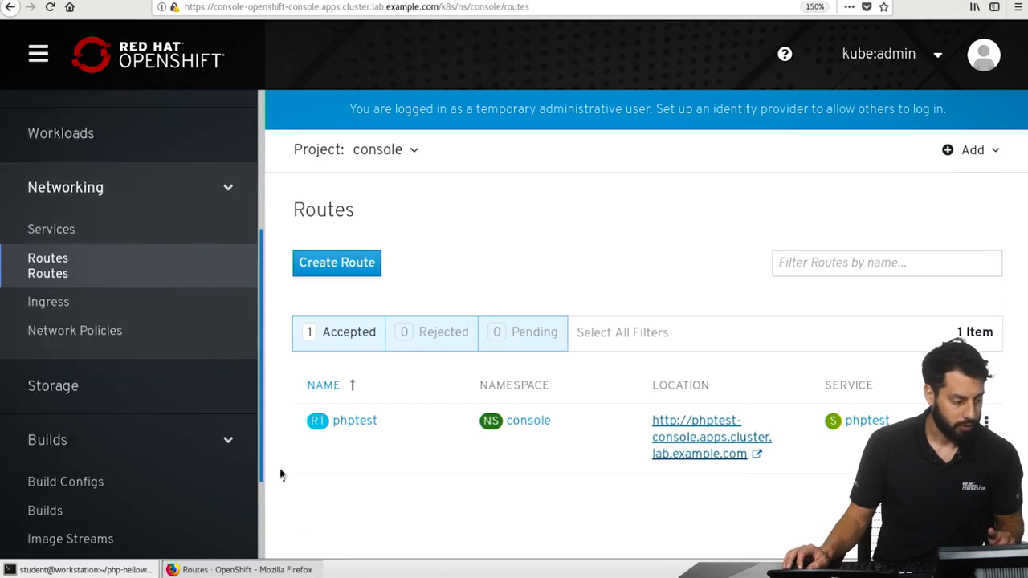
pyautogui.scroll(-1, 233, 466)
pyautogui.click(105, 418)
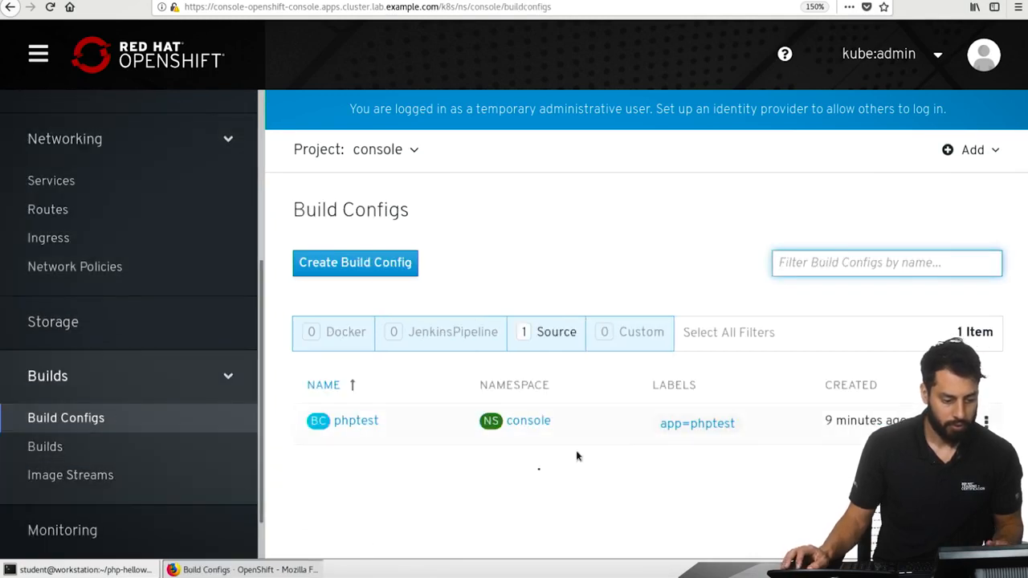
pyautogui.click(343, 428)
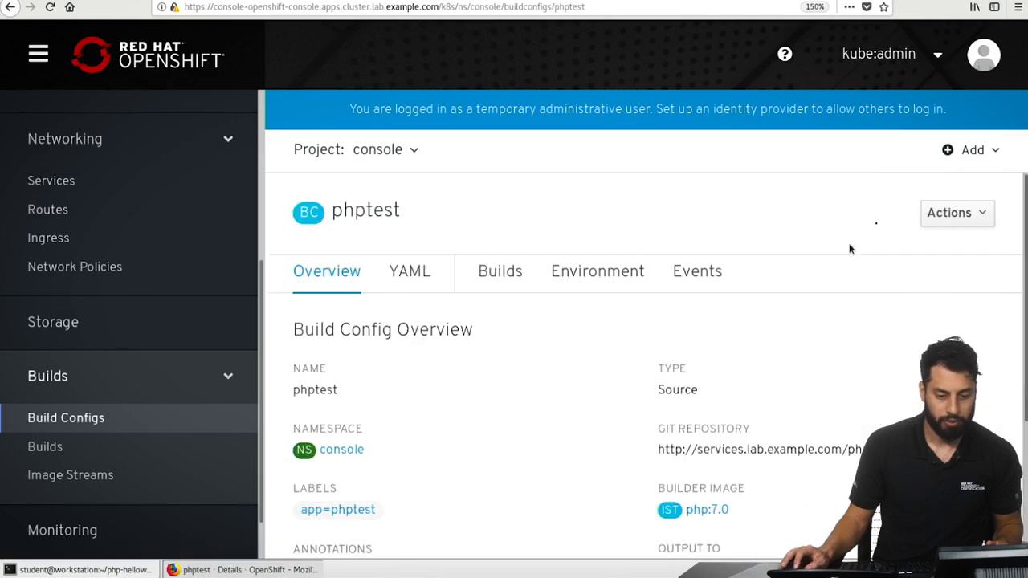
pyautogui.click(966, 223)
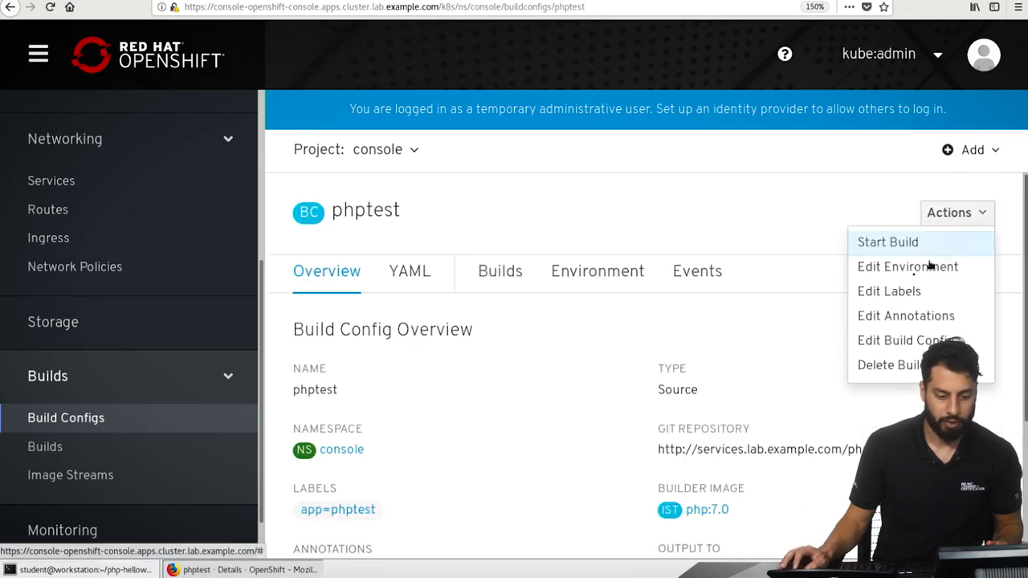
pyautogui.click(887, 242)
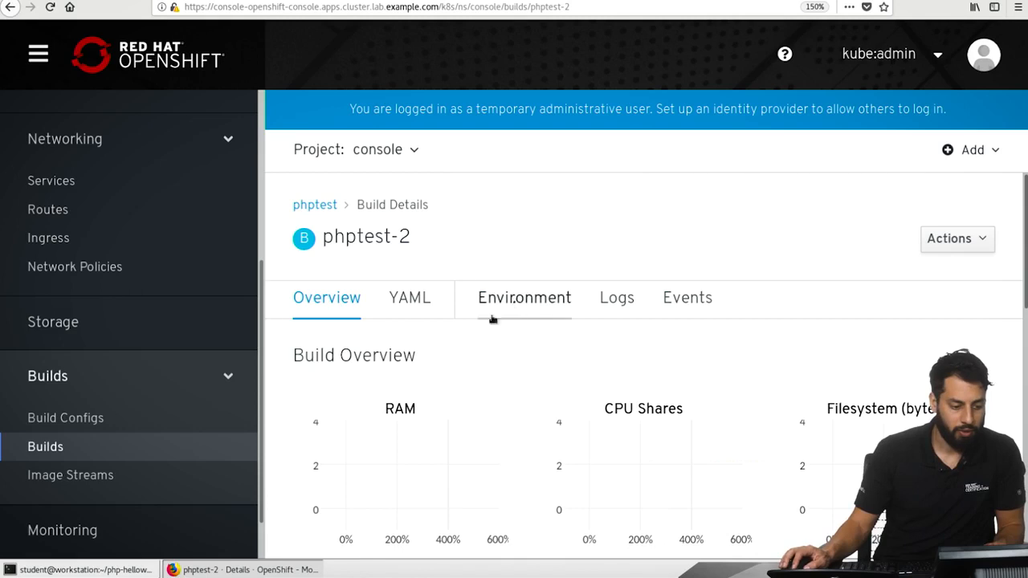
# Follow the phptest-2 build's logs and events until the image push finishes.
pyautogui.click(615, 301)
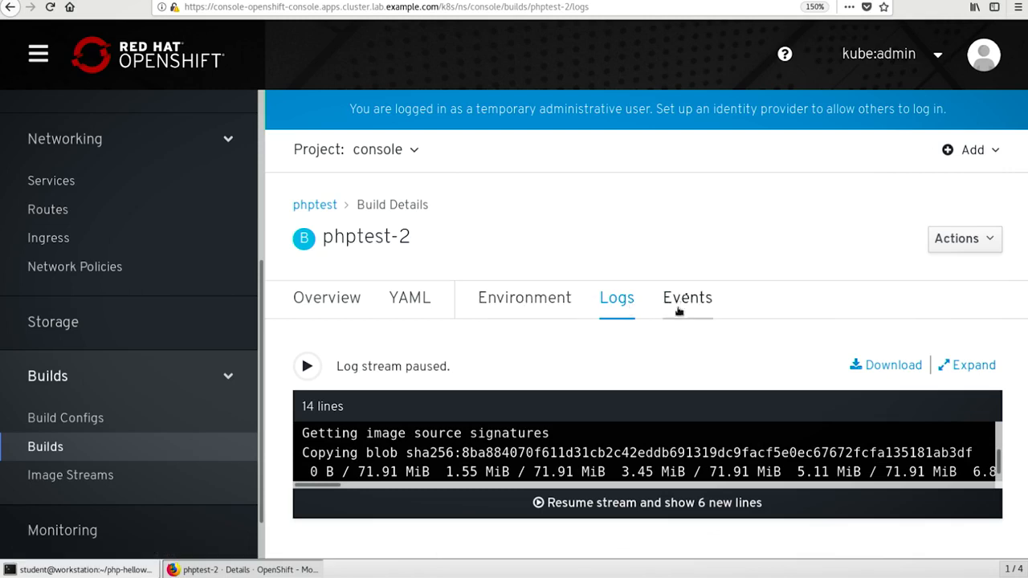
pyautogui.click(705, 303)
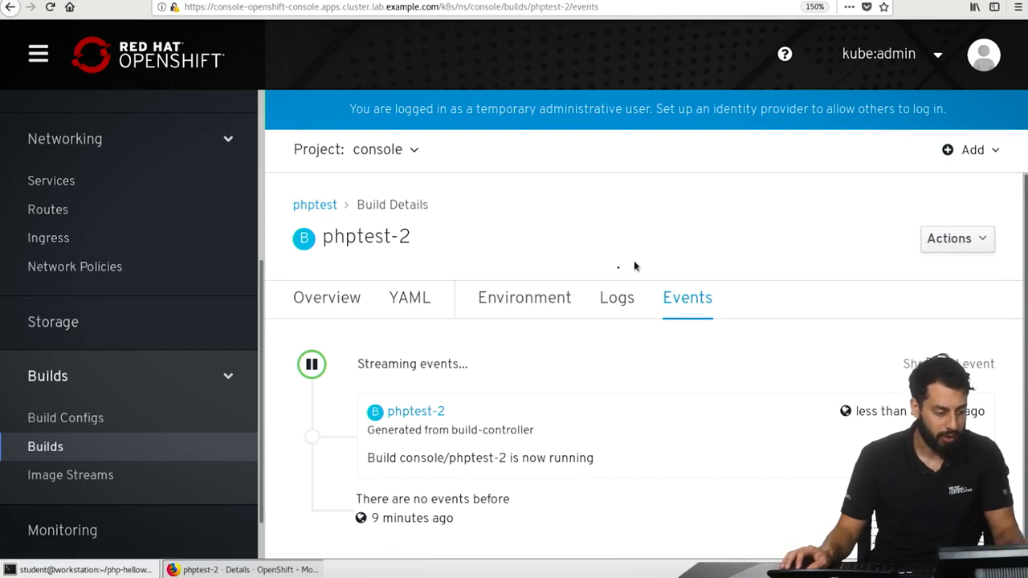
pyautogui.click(618, 300)
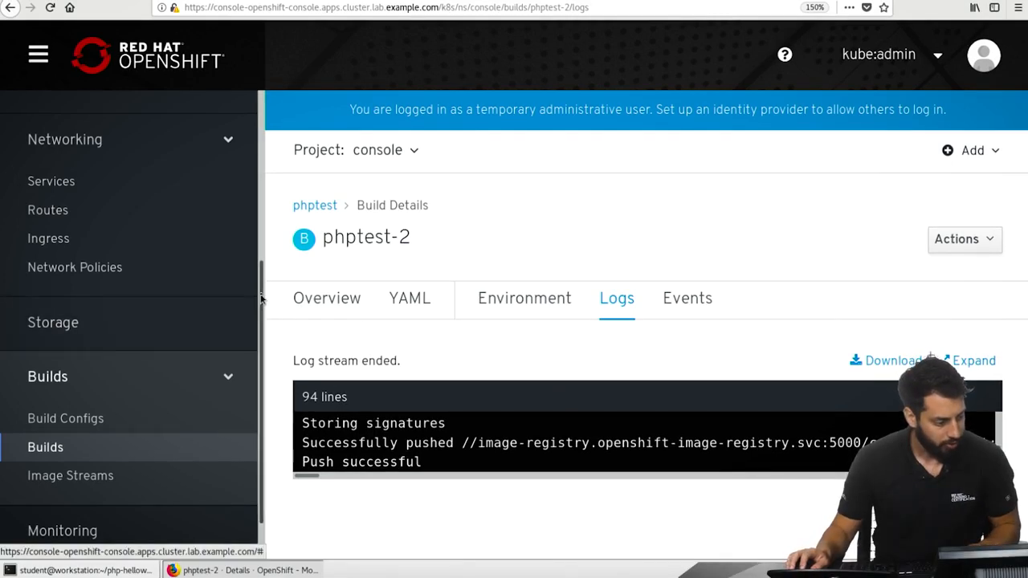
# Check the phptest deployment in the project status and reload the application's page to view the updated output.
pyautogui.scroll(1, 259, 209)
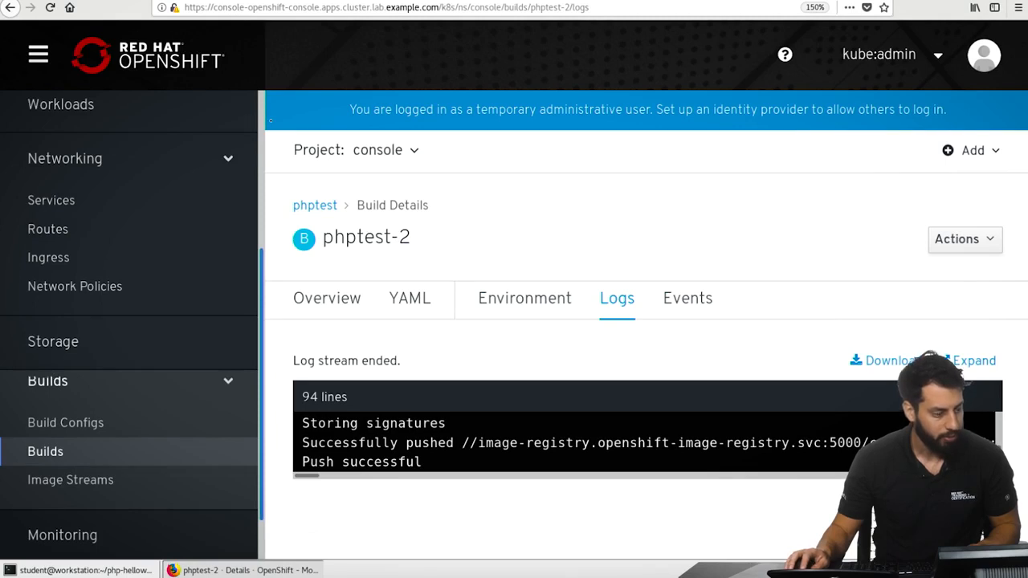
pyautogui.scroll(5, 241, 209)
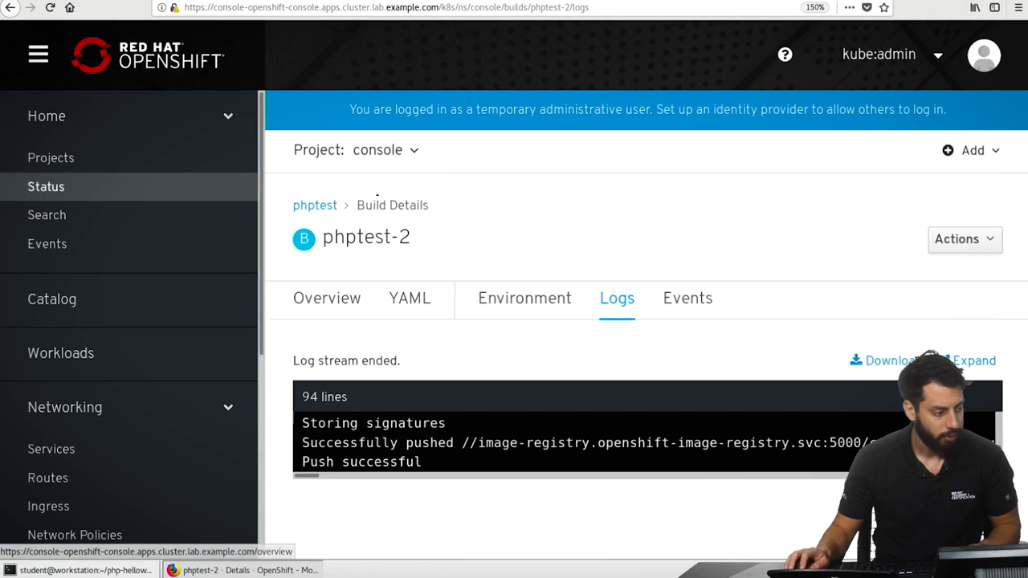
pyautogui.click(105, 194)
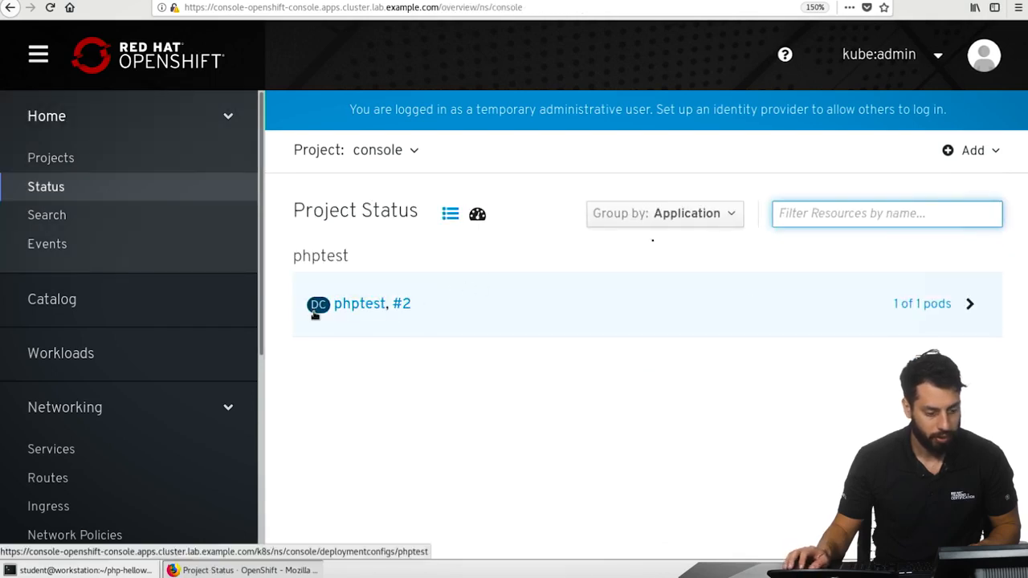
pyautogui.click(229, 1)
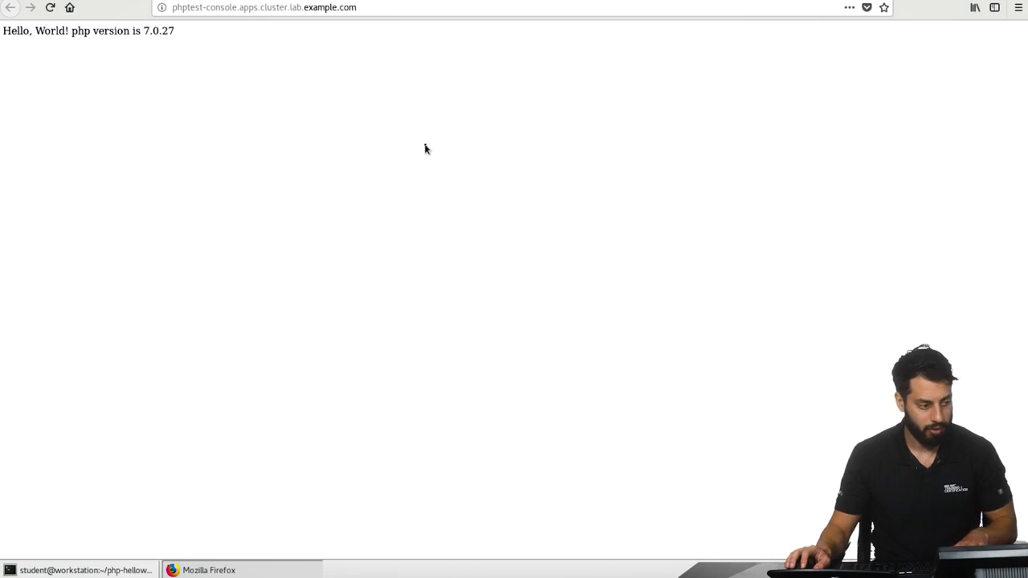
pyautogui.press('F5')
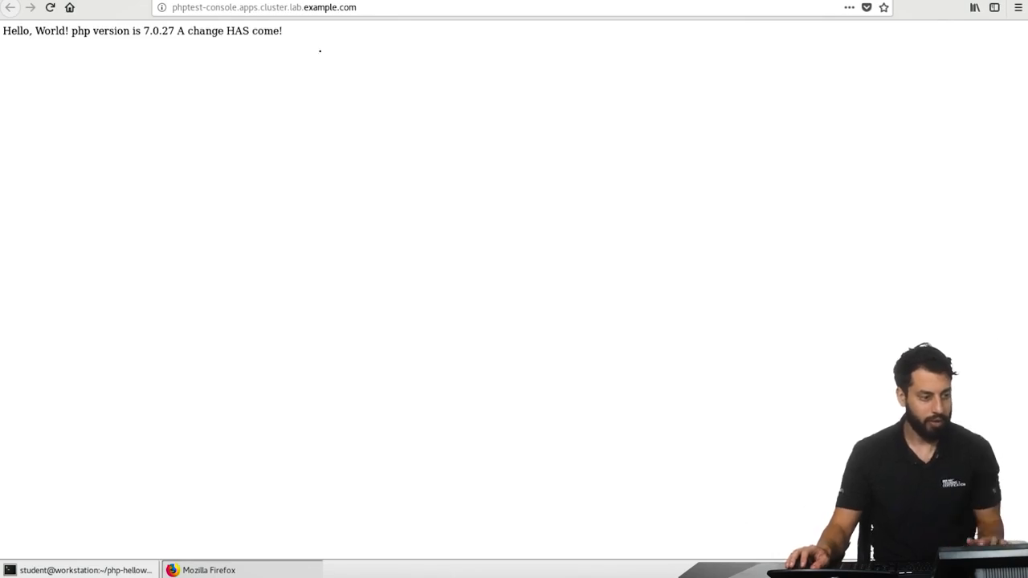